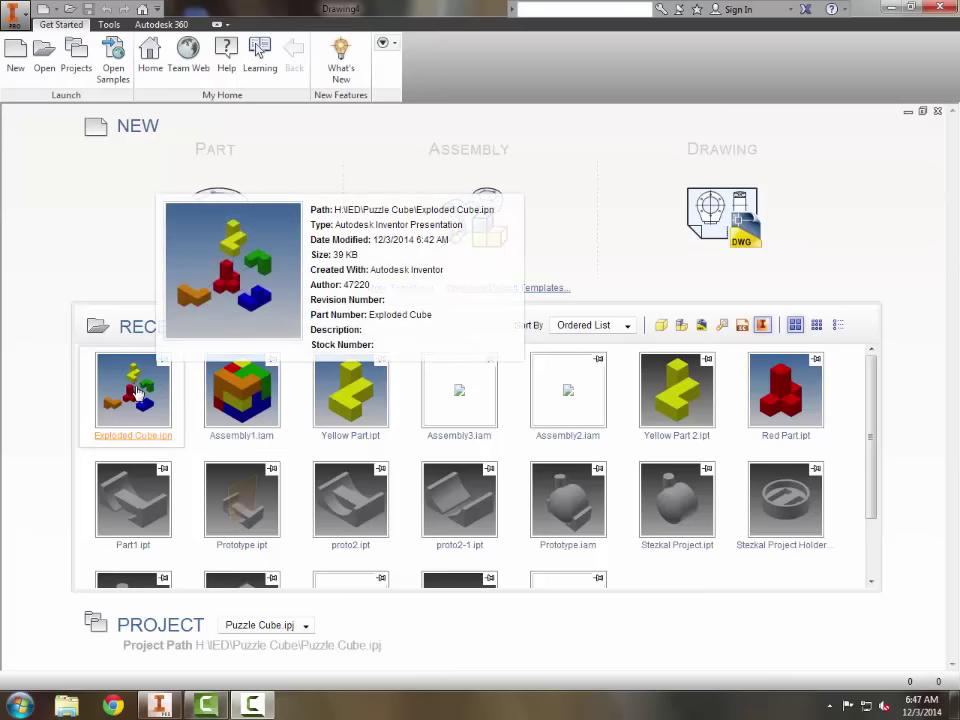
Create a new drawing from the IED Title Block.idw template, dismissing the project location warning
left_click(16, 55)
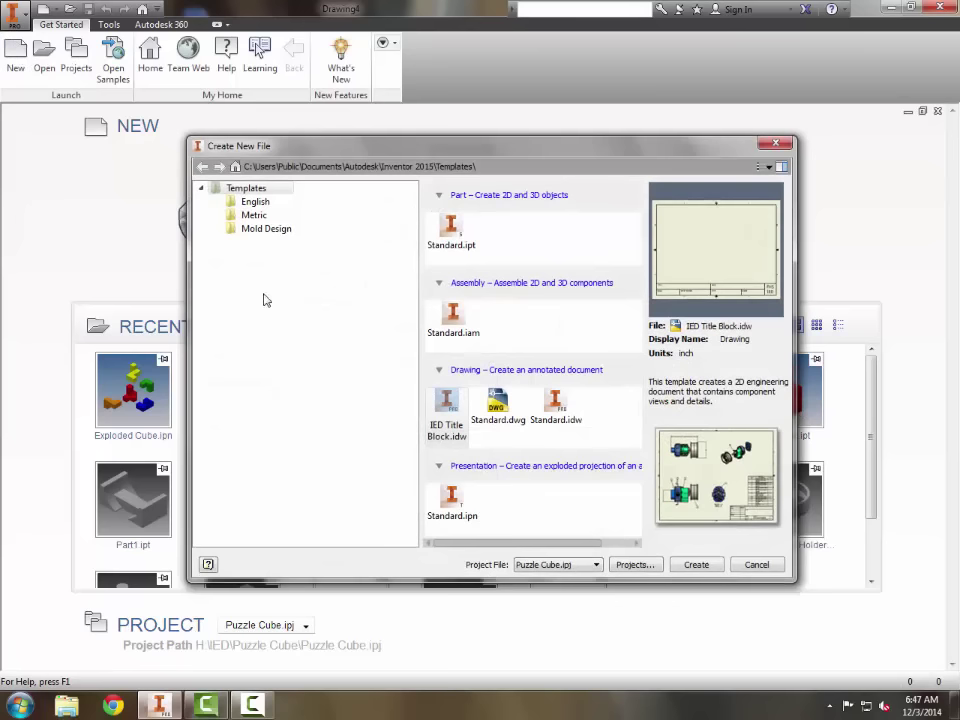
left_click(446, 430)
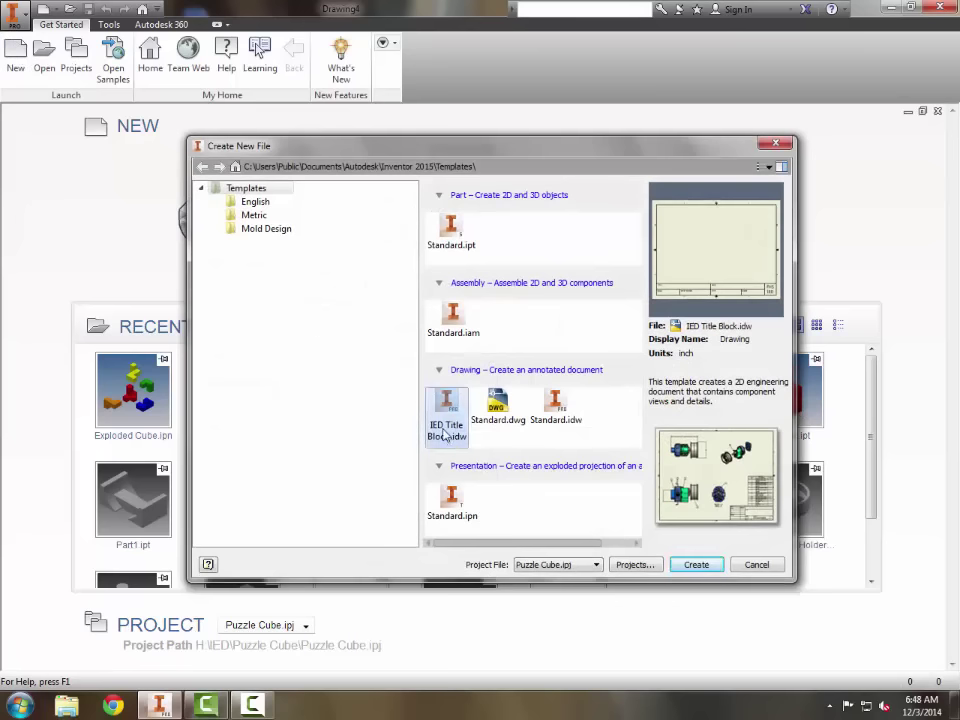
left_click(697, 565)
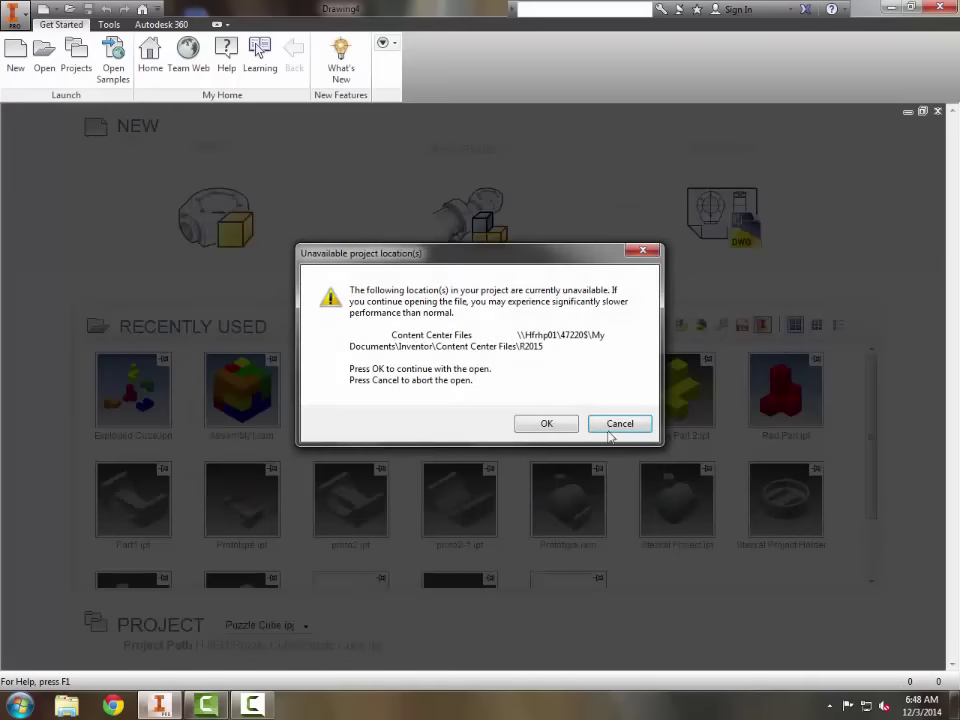
left_click(560, 424)
type("Assembled Cube")
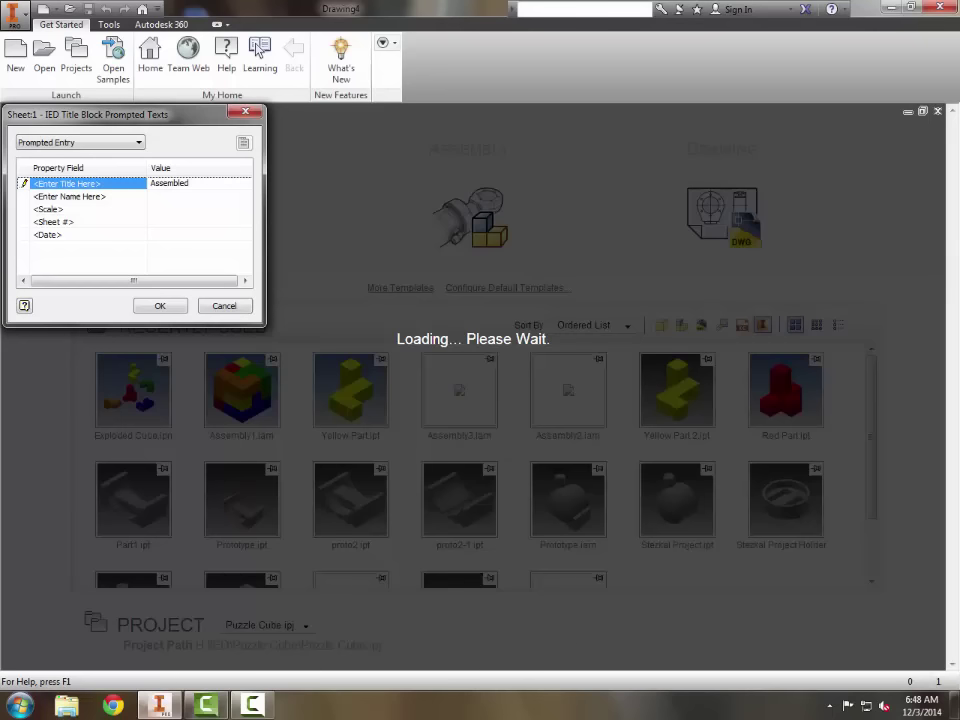
Fill the title block with Assembled Cube, name, scale 1 : 1, sheet 1 of 7, date 12/05/2014
left_click(201, 197)
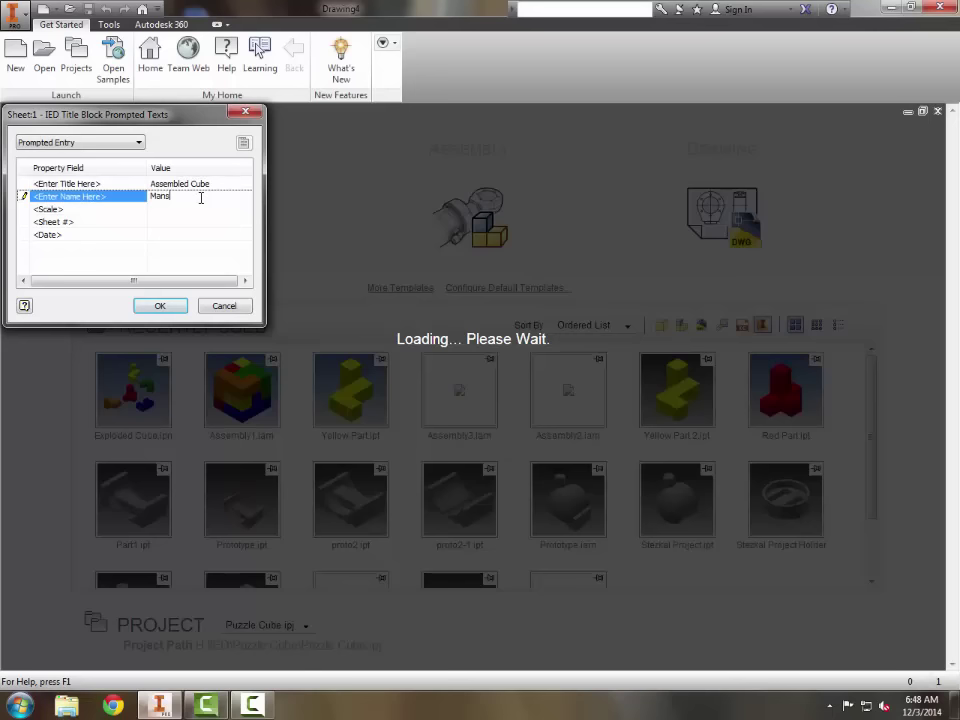
left_click(181, 209)
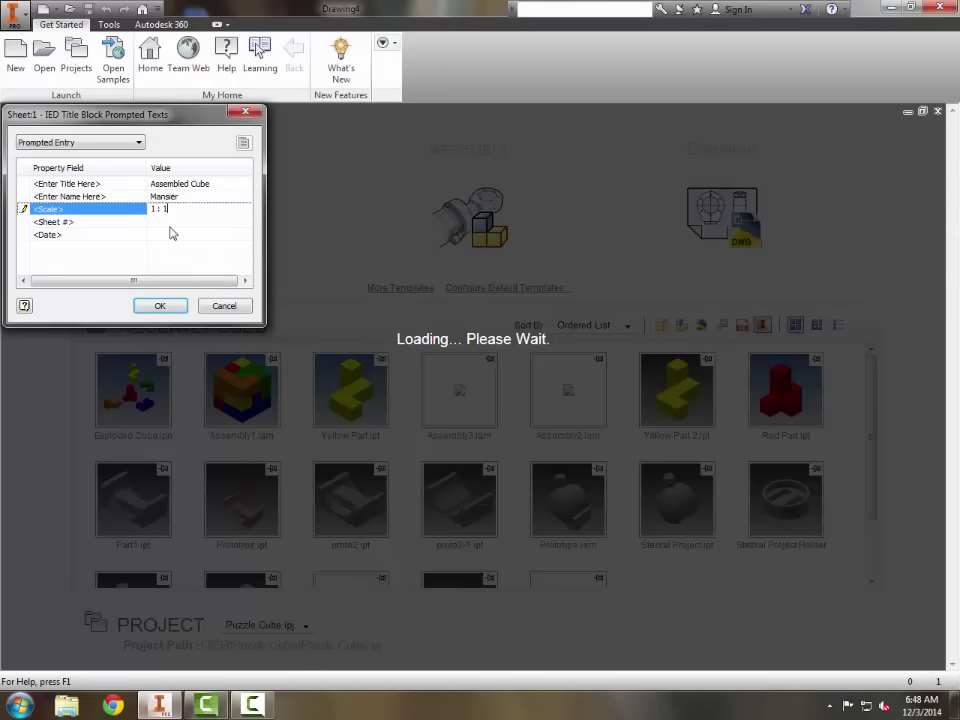
left_click(178, 223)
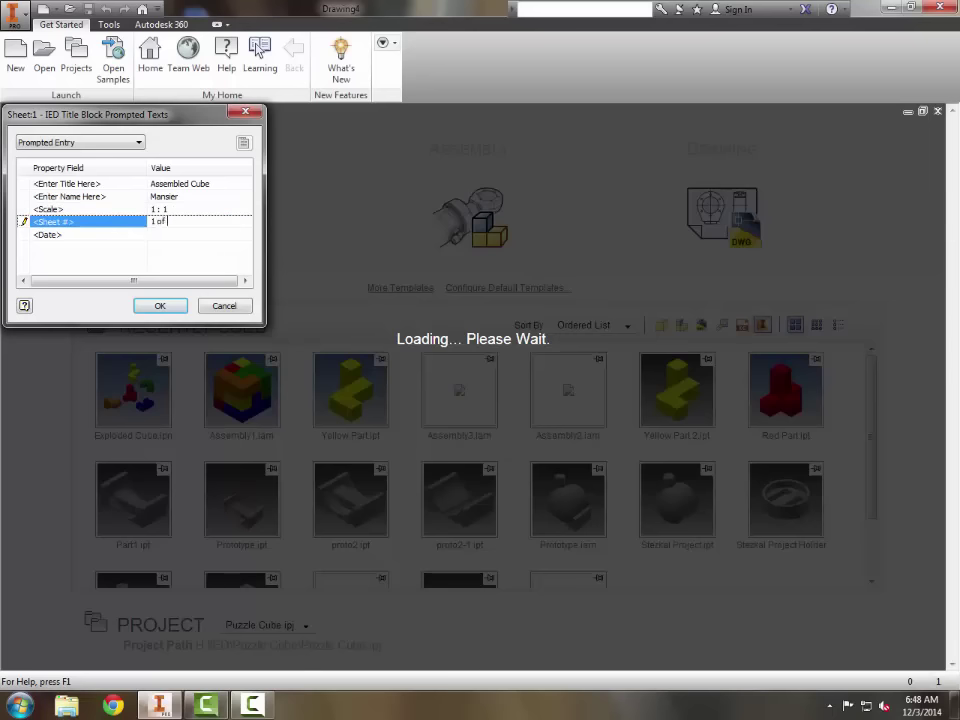
left_click(178, 235)
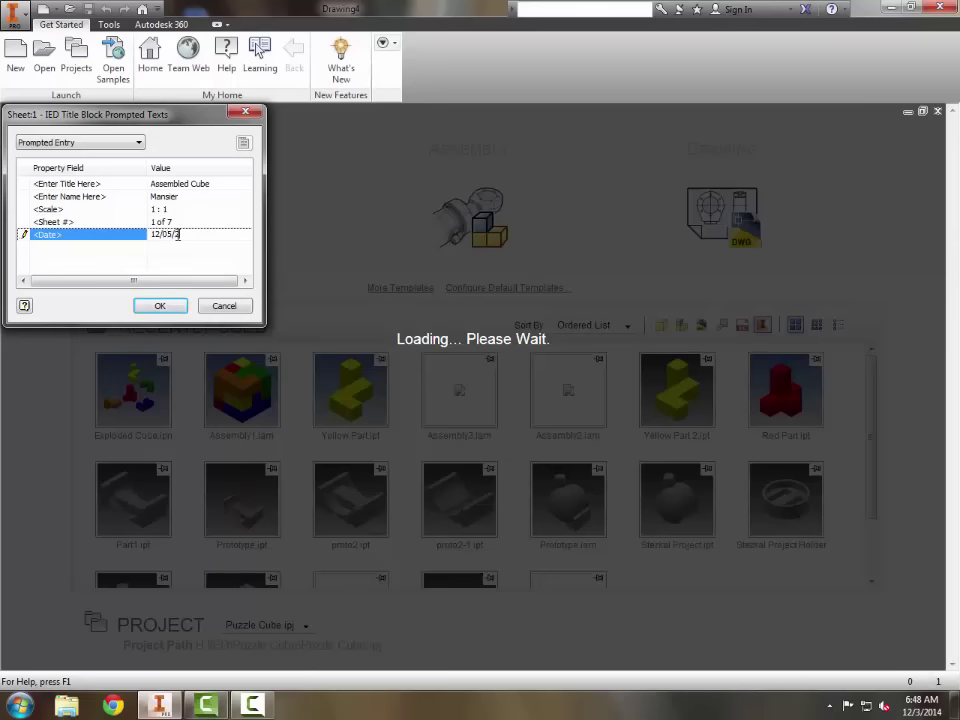
left_click(160, 305)
left_click(435, 404)
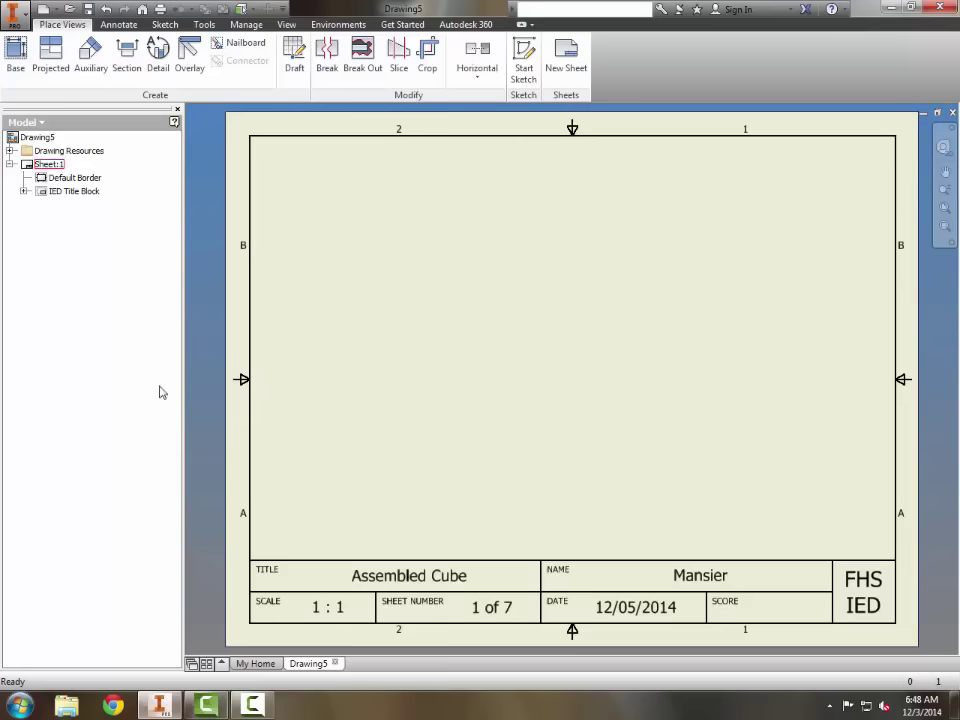
Start a base view with the Assembly1 assembly as its source model
left_click(16, 55)
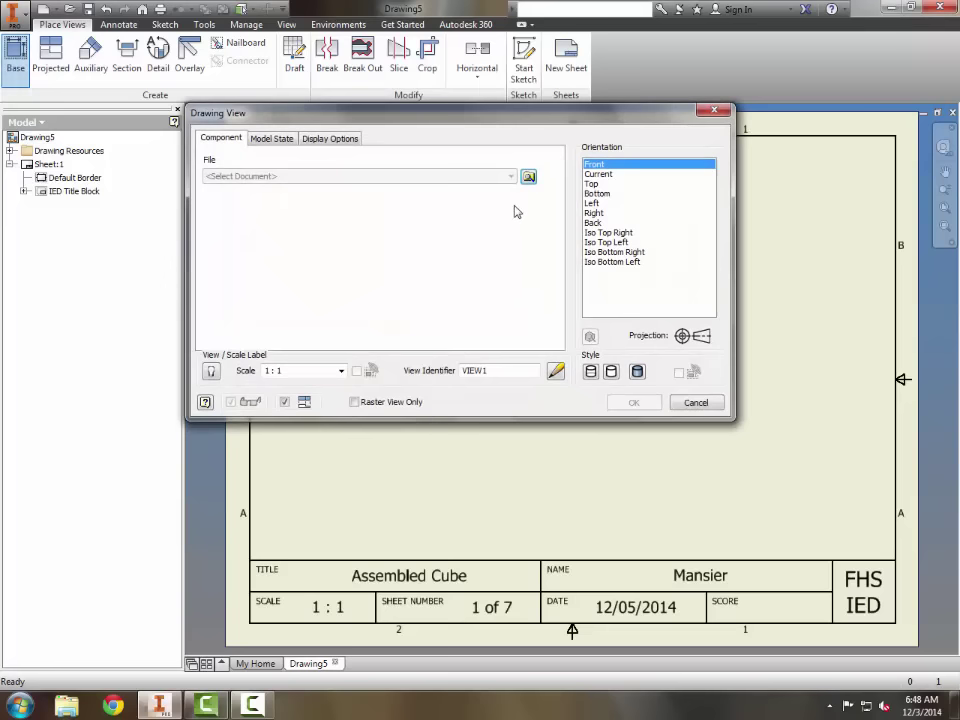
left_click(529, 177)
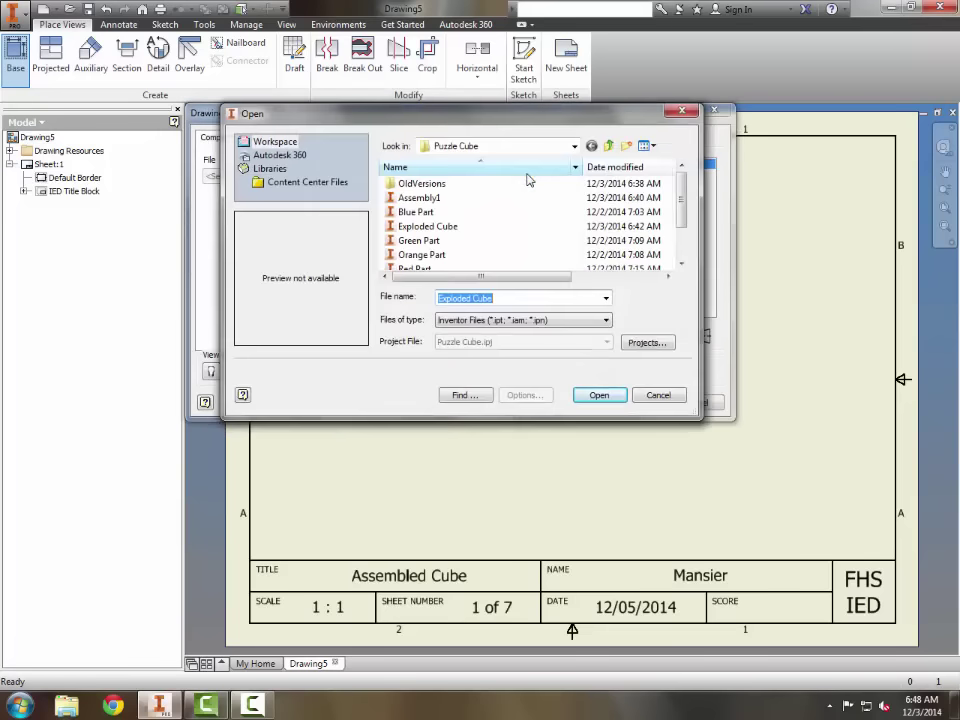
left_click(421, 198)
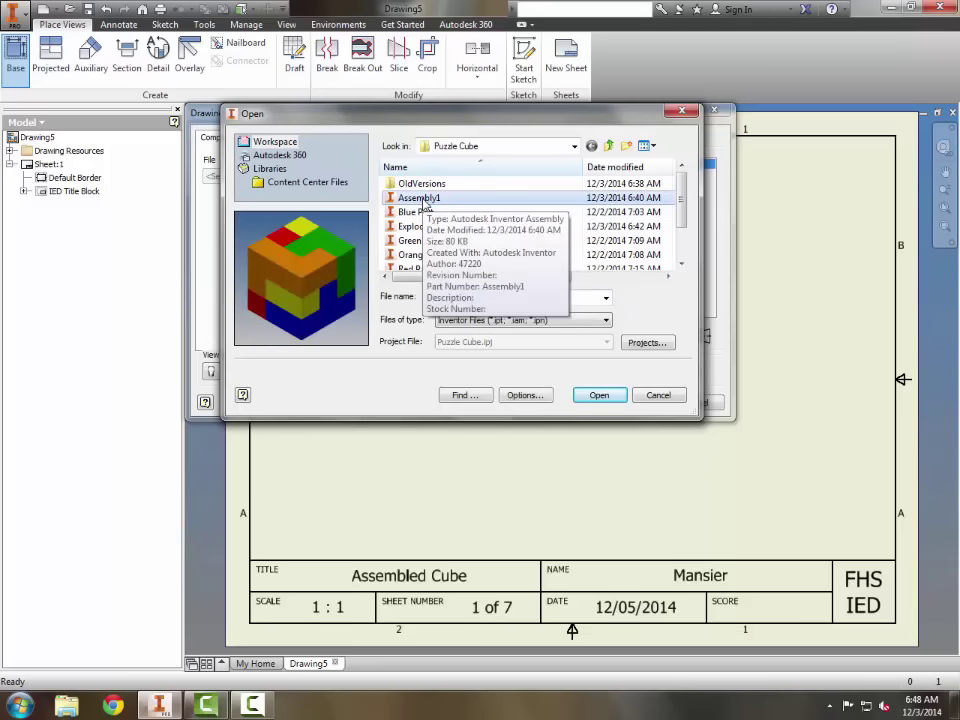
left_click(599, 395)
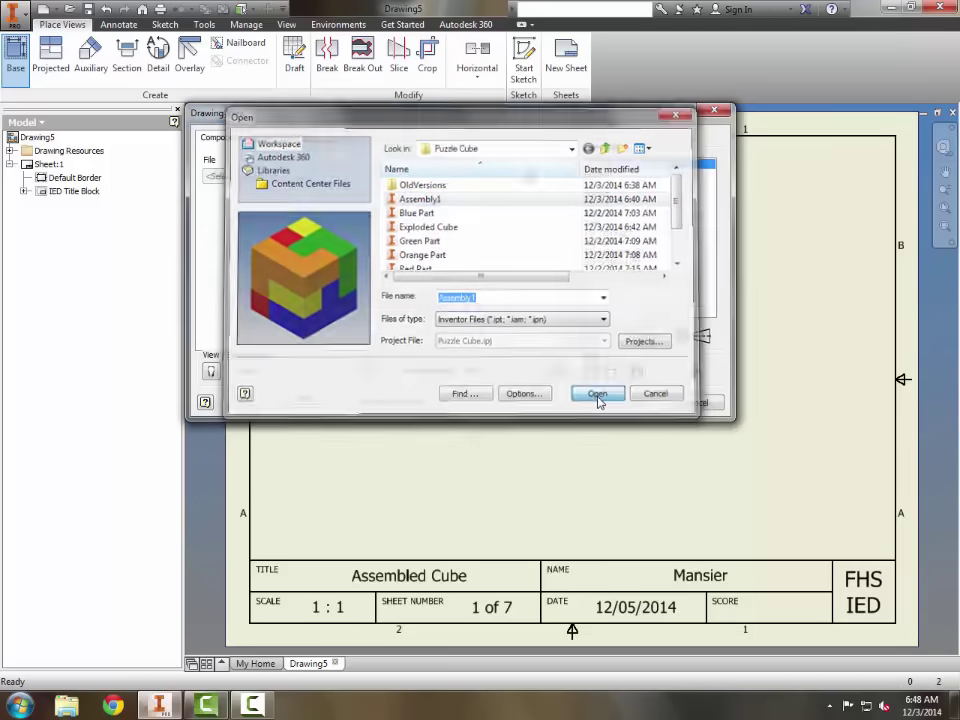
left_click_drag(530, 120, 75, 65)
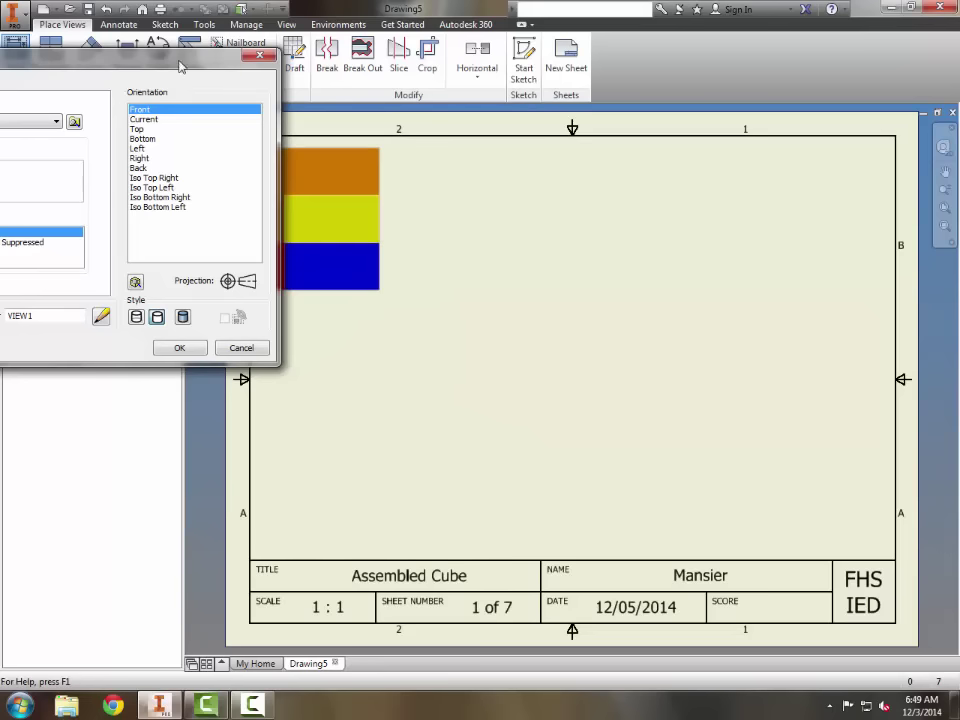
Place a shaded Iso Top Right view of the cube on sheet 1 as VIEW1
left_click_drag(180, 60, 461, 94)
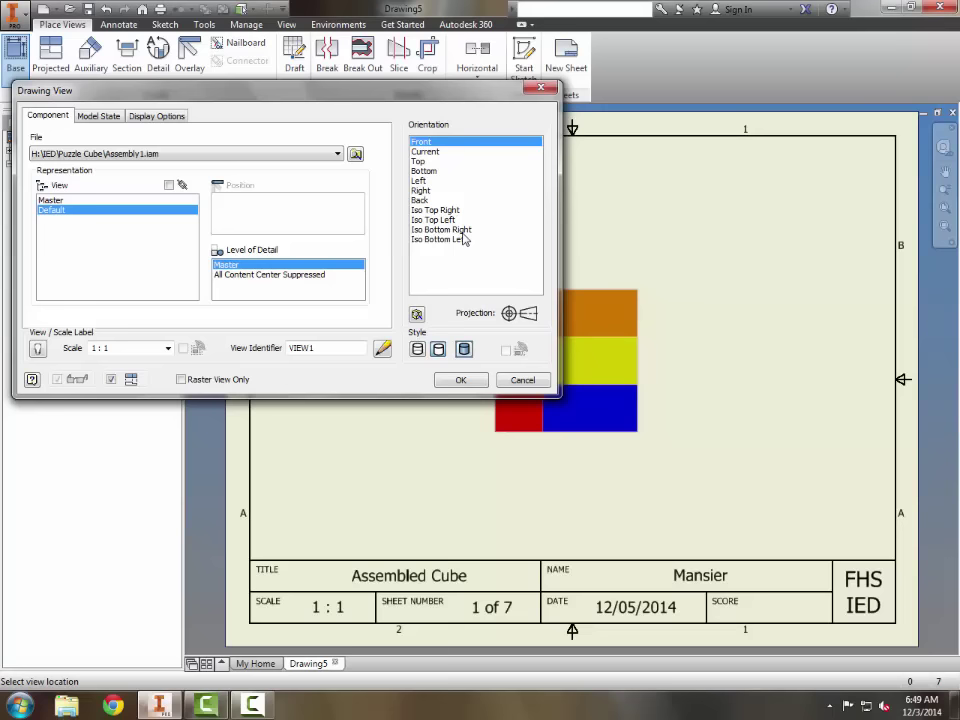
left_click(430, 210)
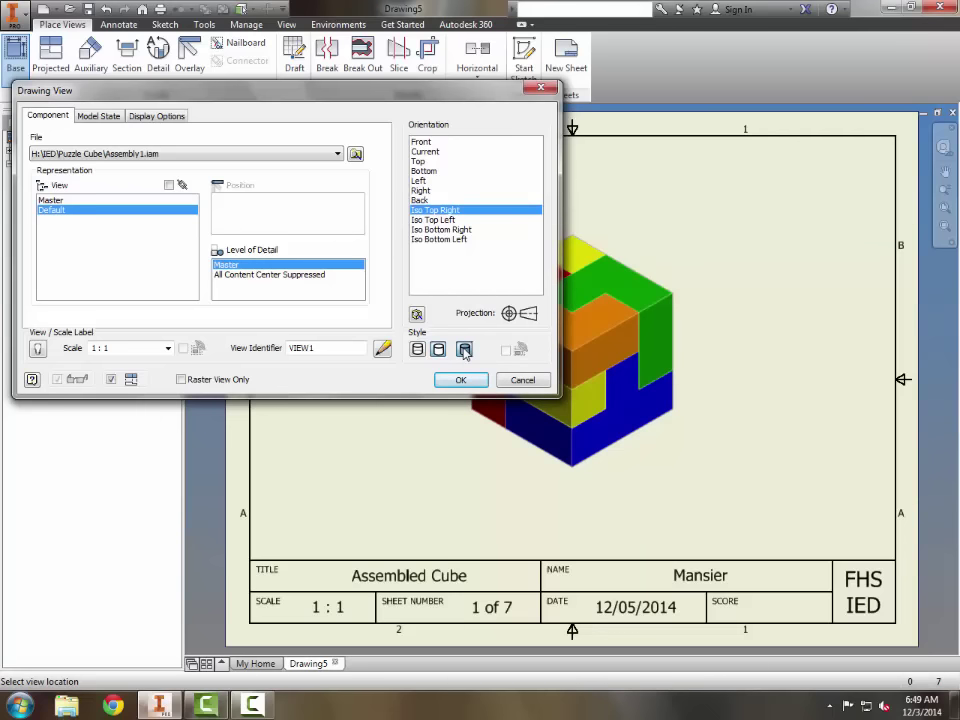
left_click_drag(444, 92, 277, 129)
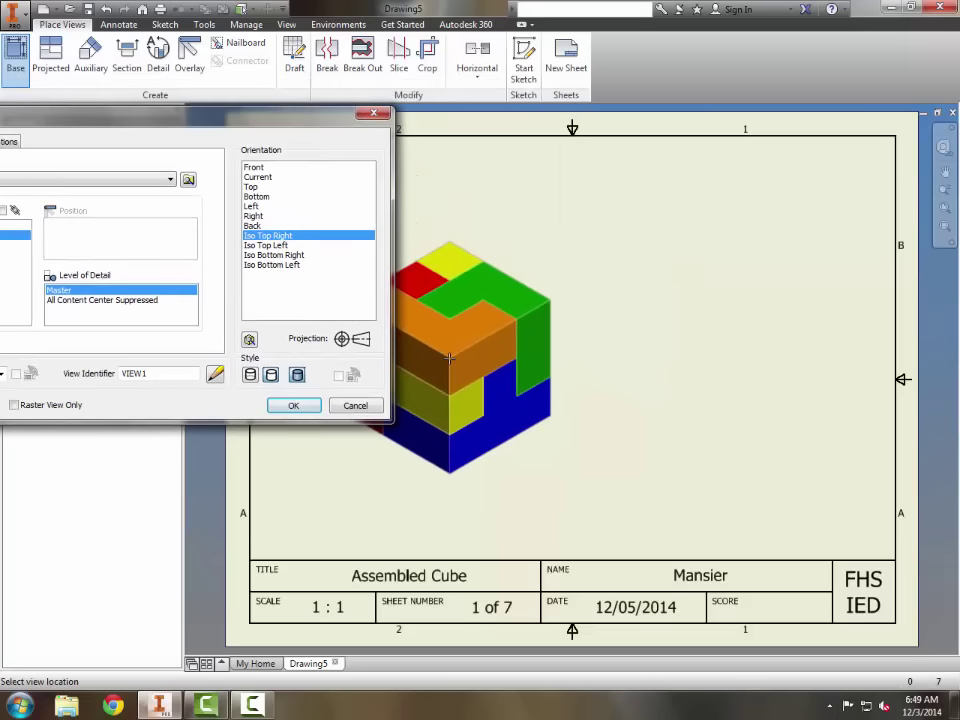
left_click(449, 356)
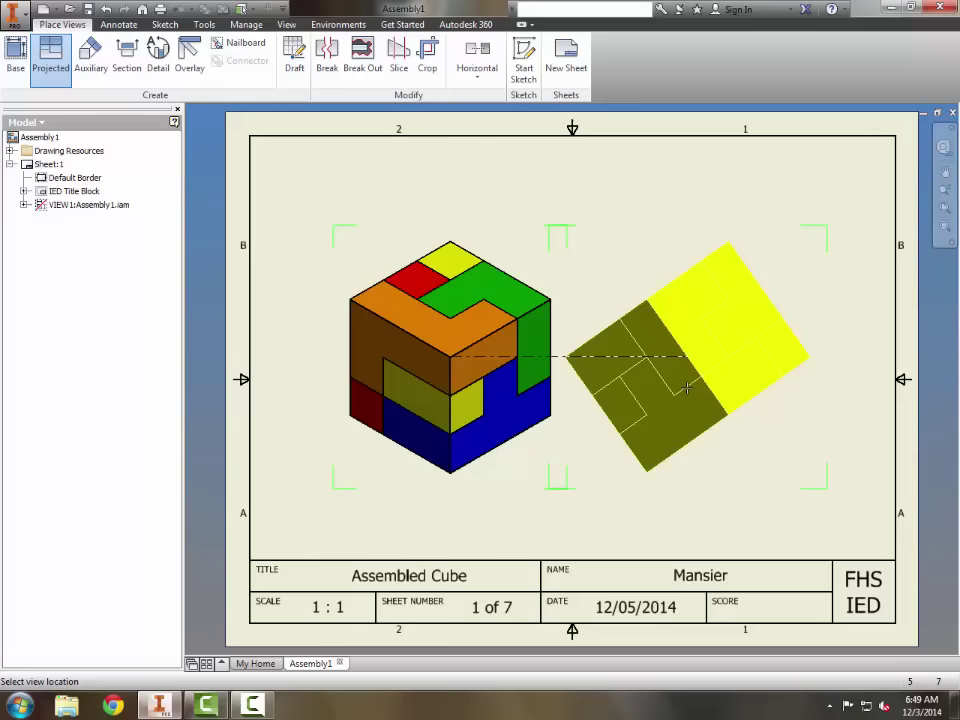
key("Escape")
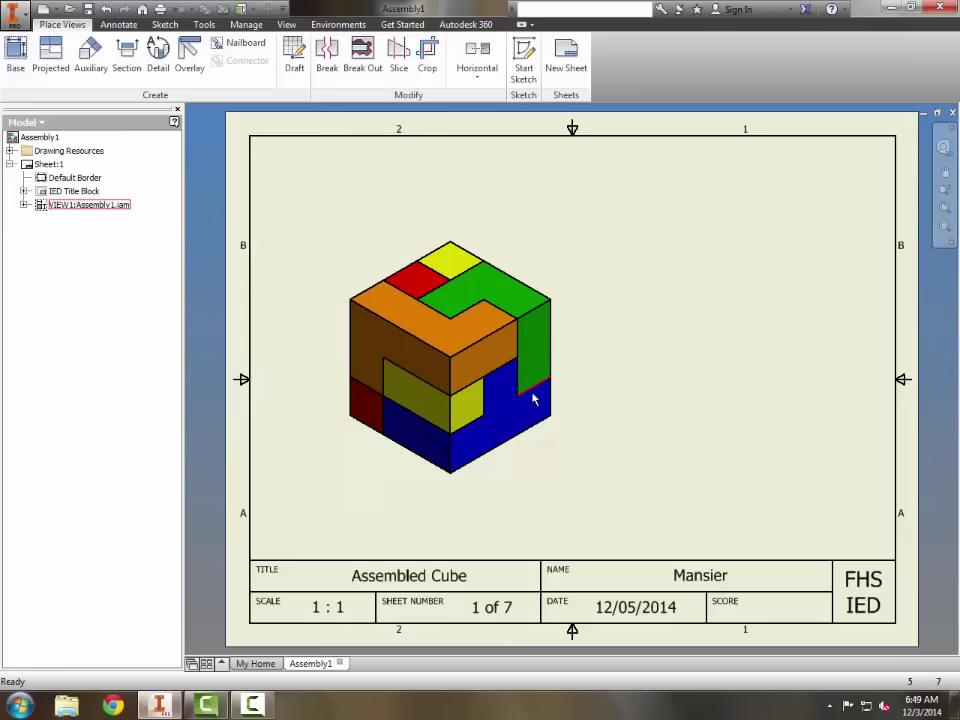
Start a second Assembly1 base view and open its custom view orientation editor
left_click(18, 55)
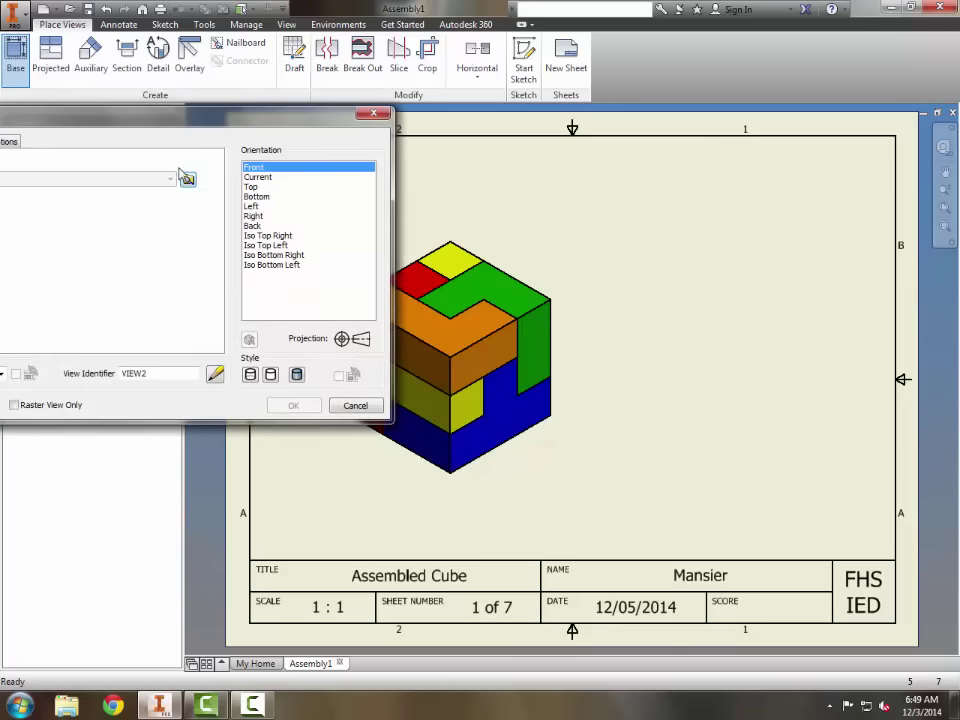
left_click(188, 179)
left_click(199, 201)
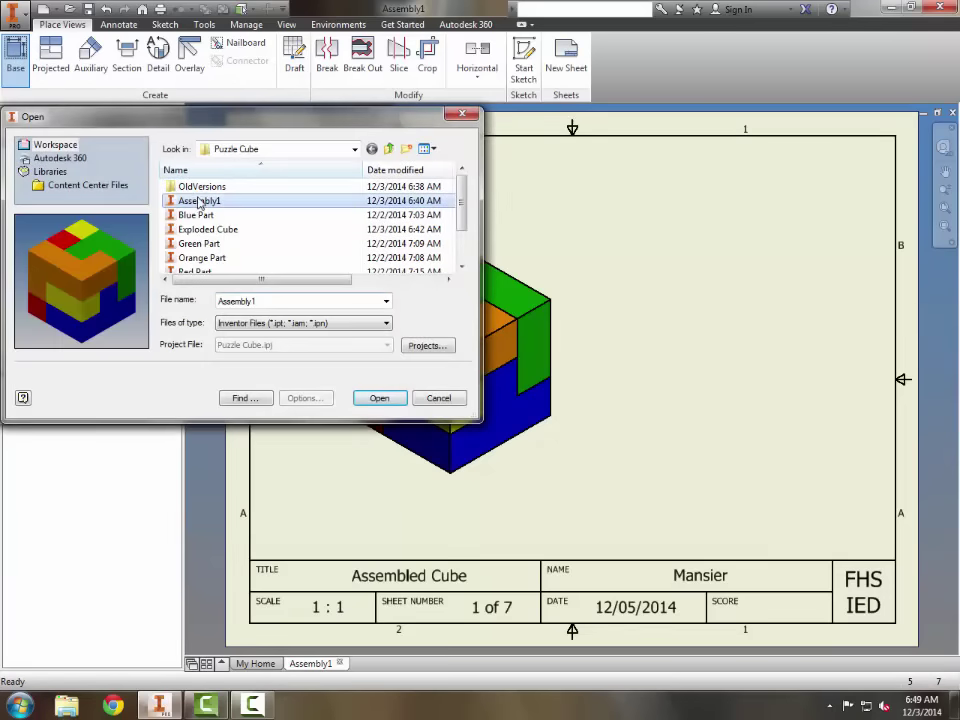
left_click(376, 396)
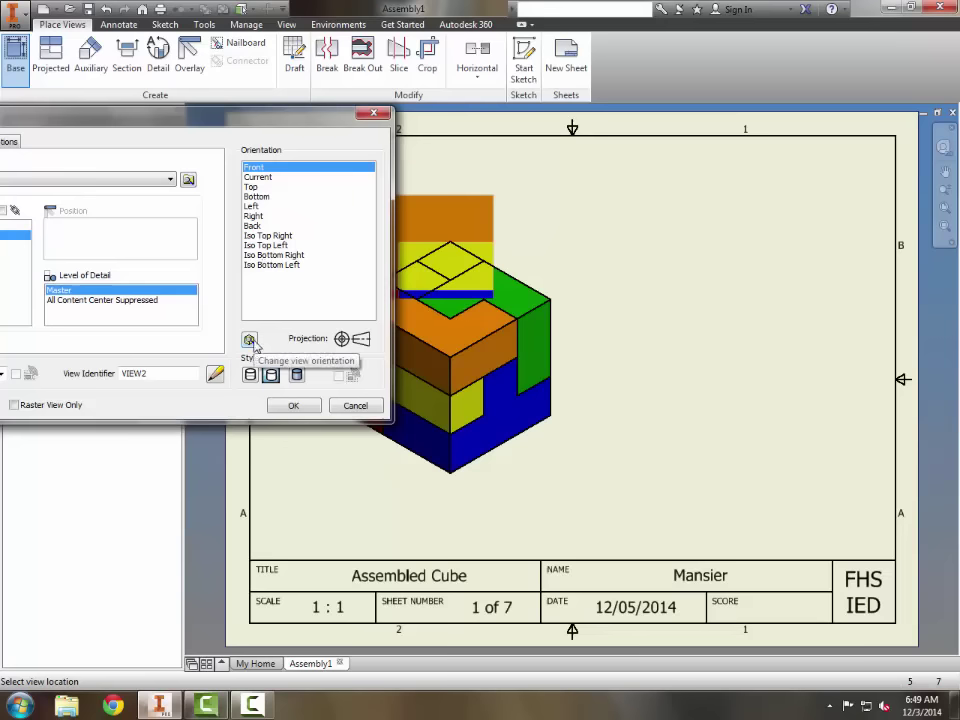
left_click(250, 341)
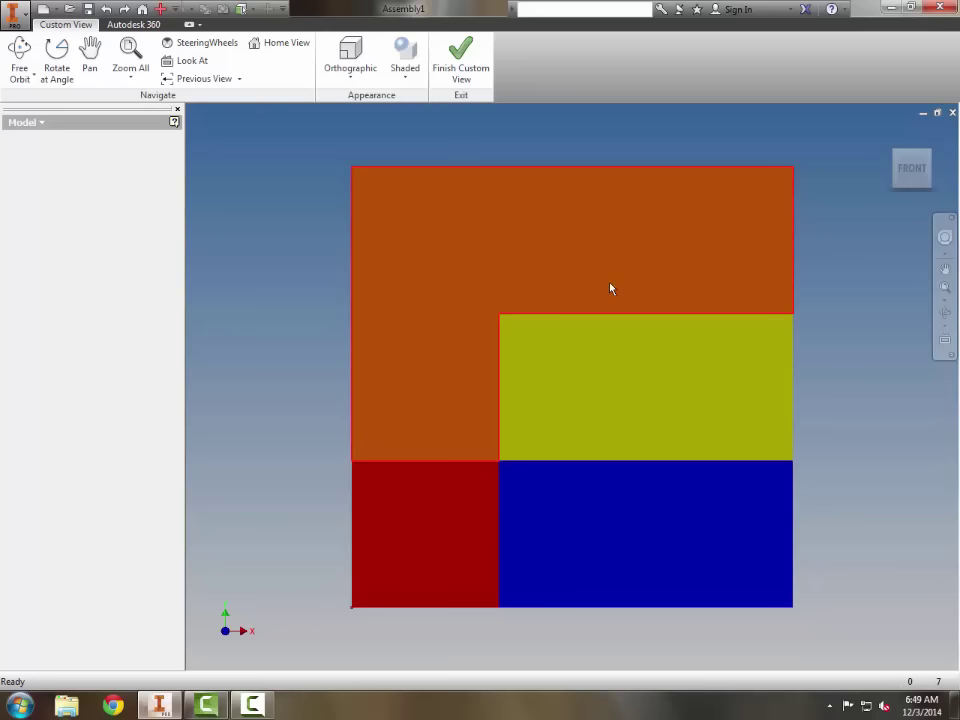
Turn the custom view to a bottom isometric showing the cube's underside, and finish it
scroll(431, 280, "up", 5)
scroll(431, 287, "down", 6)
scroll(450, 286, "down", 3)
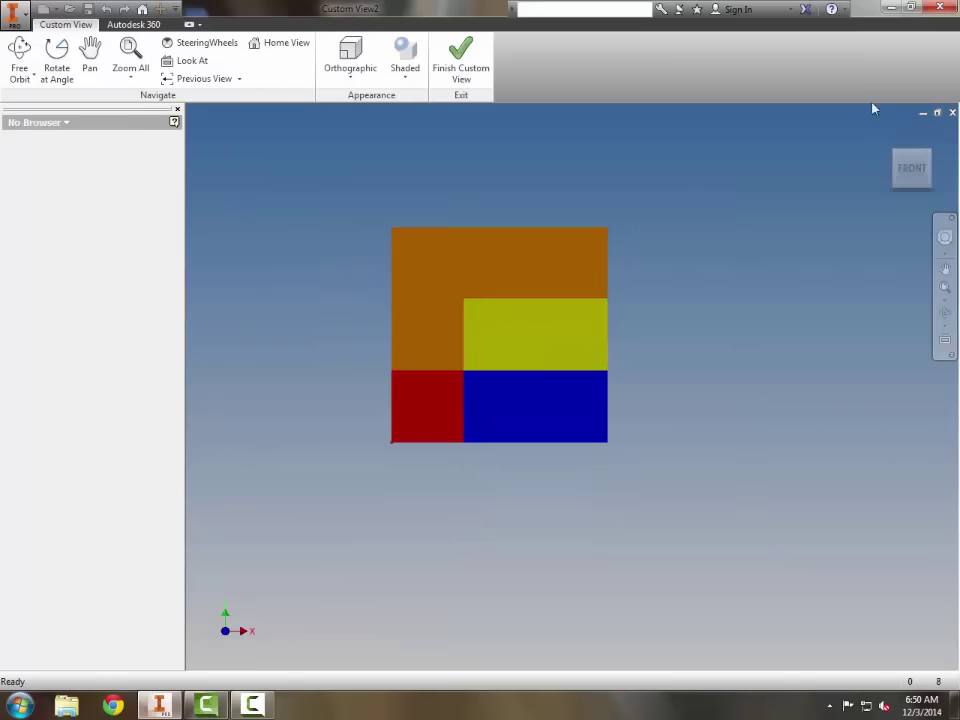
left_click(890, 135)
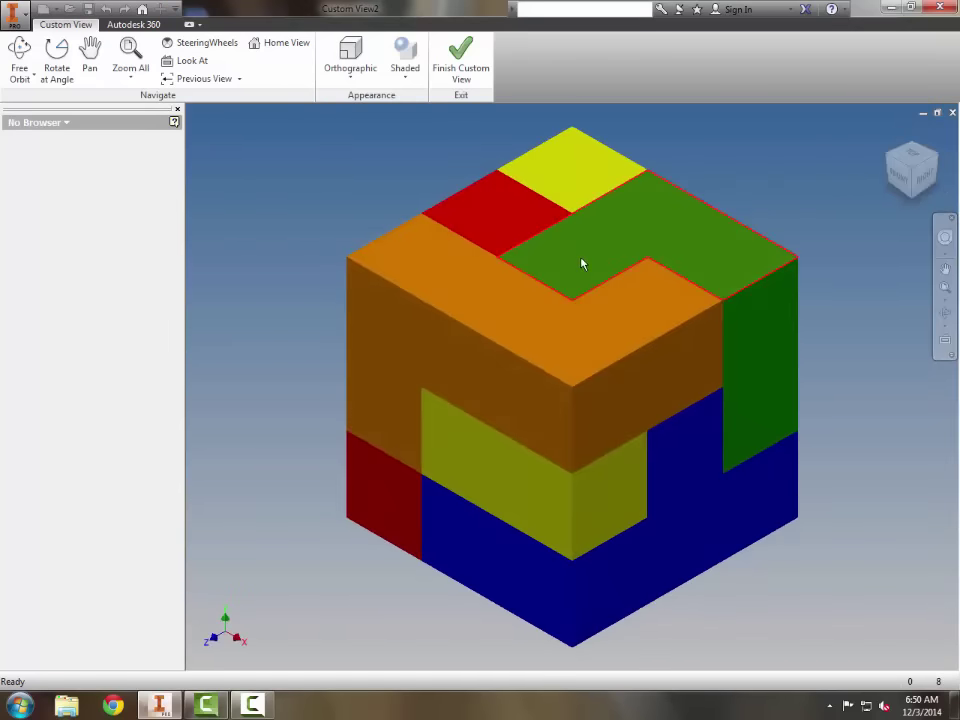
scroll(581, 264, "up", 5)
scroll(600, 264, "down", 8)
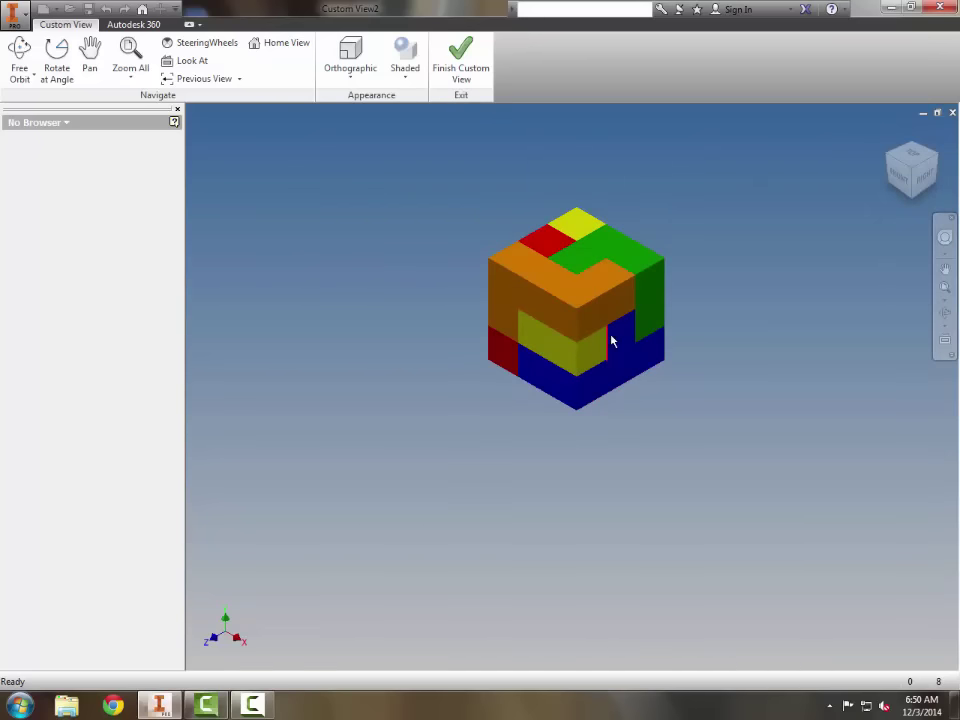
left_click(913, 150)
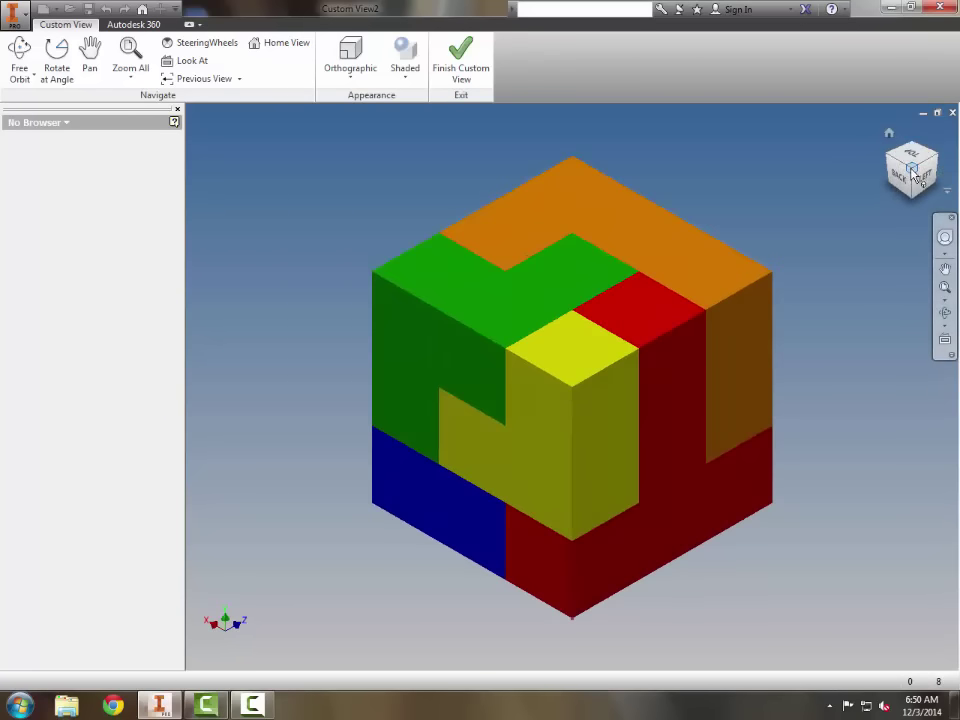
left_click(912, 199)
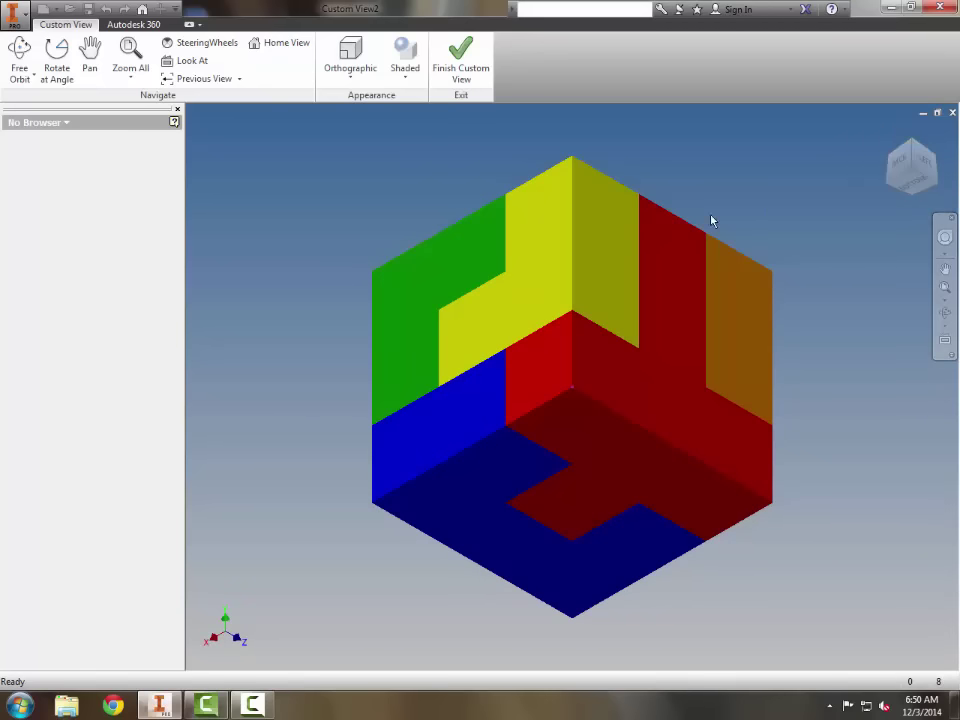
left_click(460, 66)
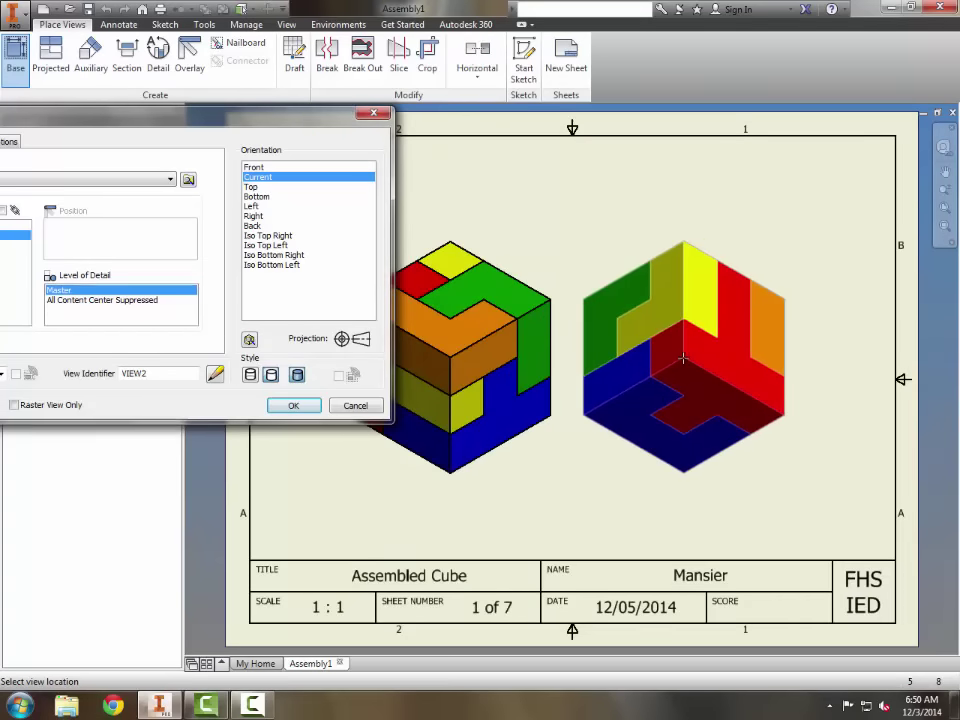
Place the underside cube view as VIEW2 beside VIEW1, with no projected views
left_click(683, 357)
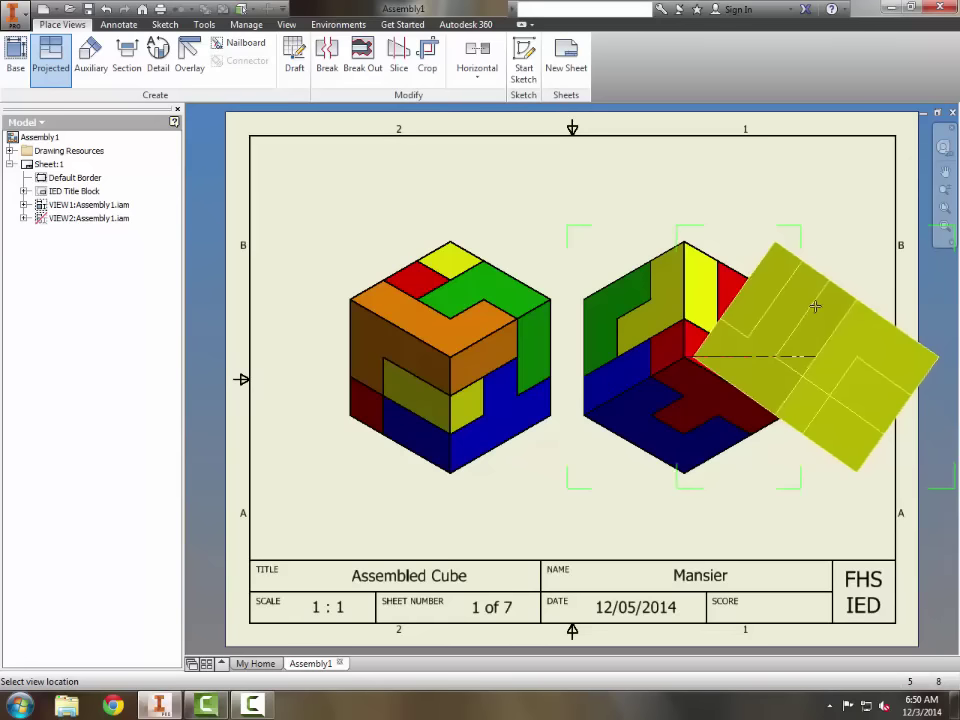
key("Escape")
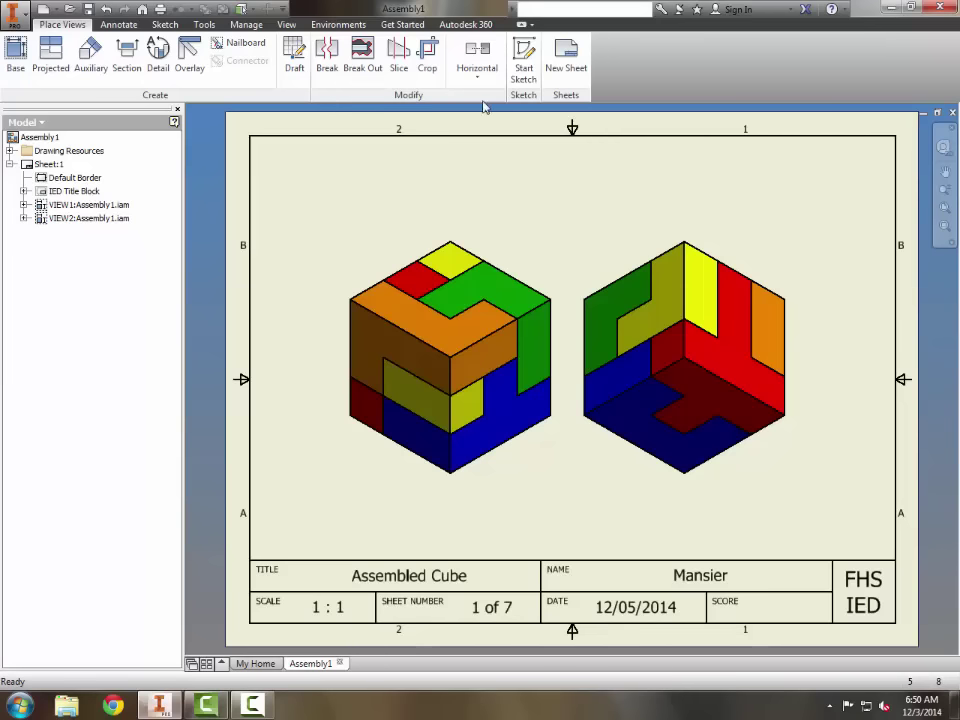
Add a new sheet titled Exploded Cube, scale 3 : 4, sheet 2 of 7, date 12/05/2014
left_click(568, 58)
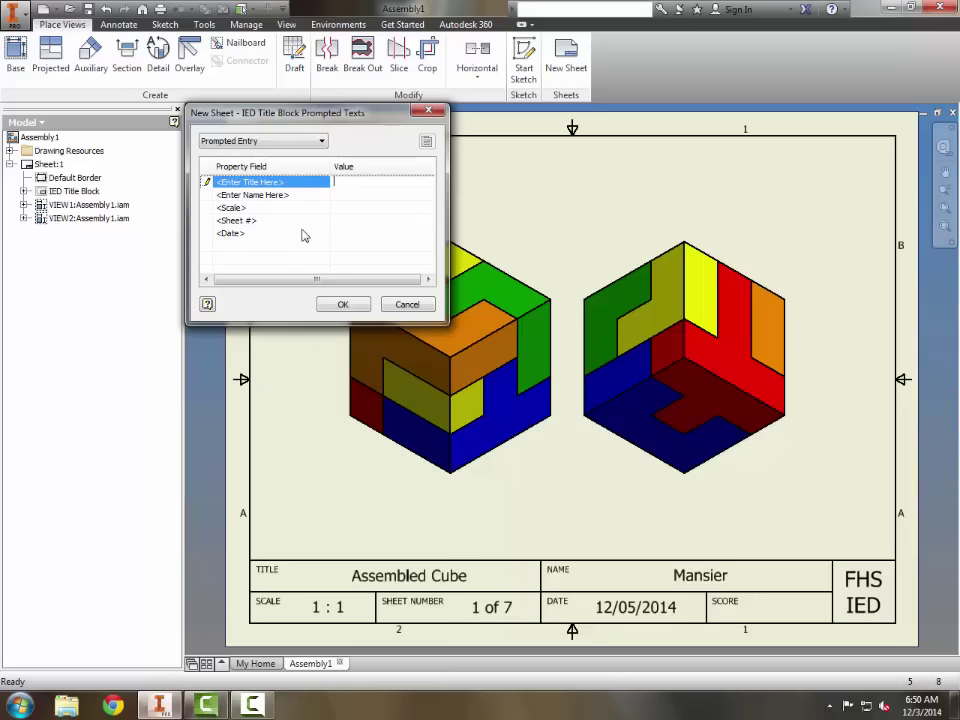
type("Cube")
left_click(346, 195)
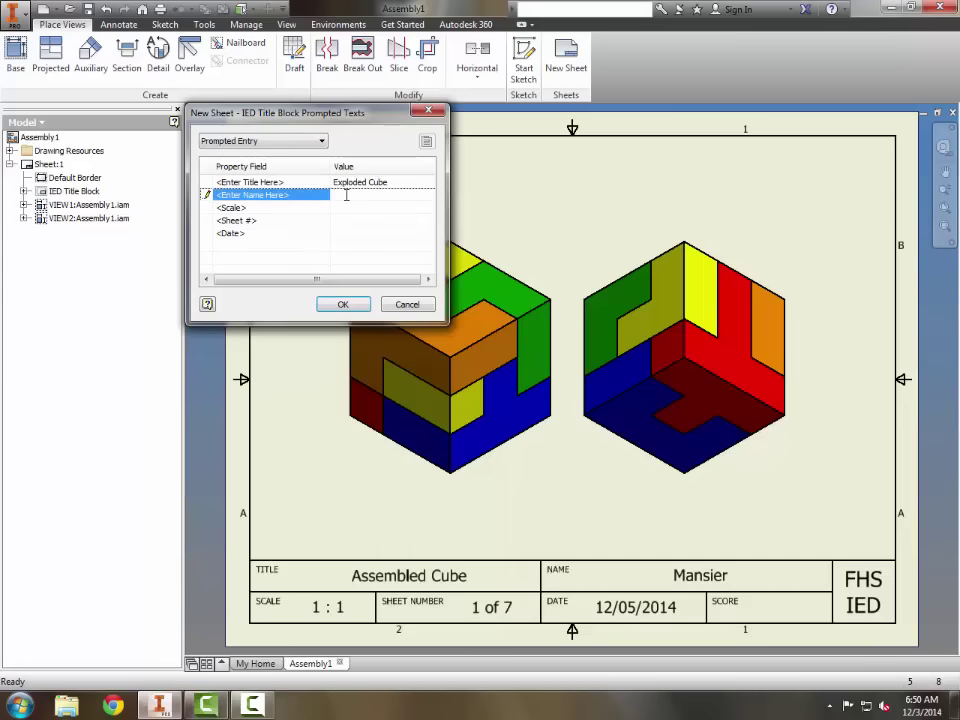
left_click(355, 208)
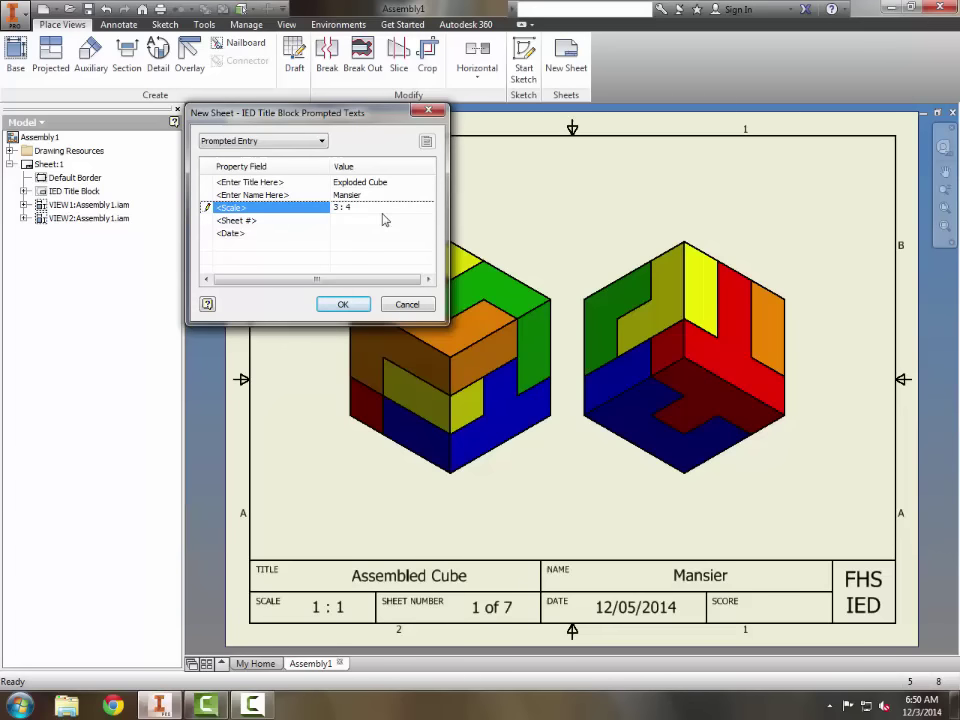
left_click(360, 219)
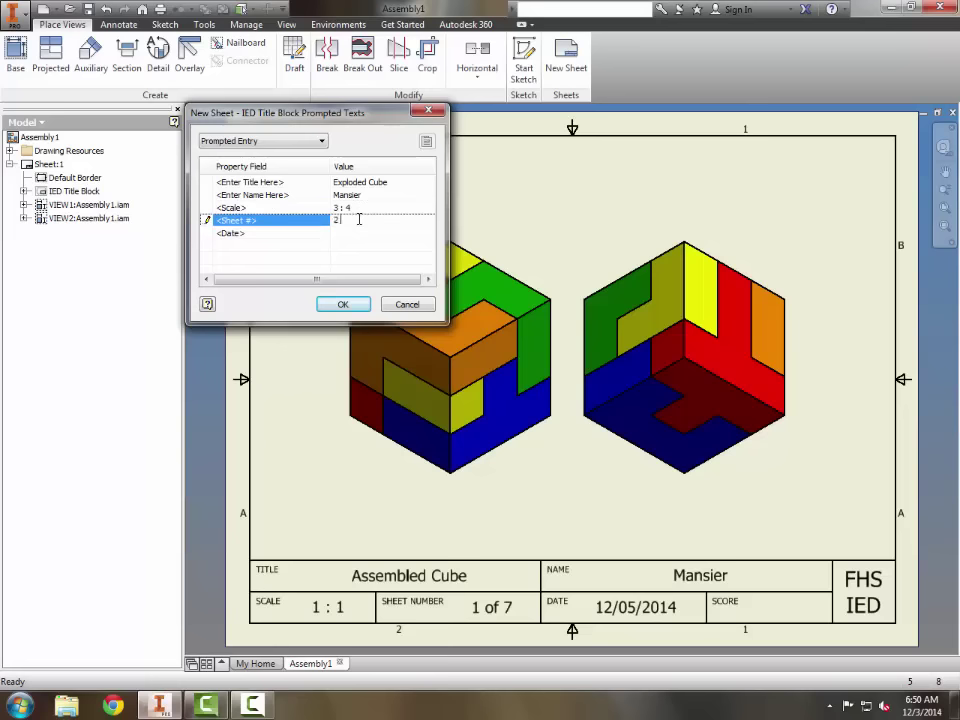
left_click(366, 233)
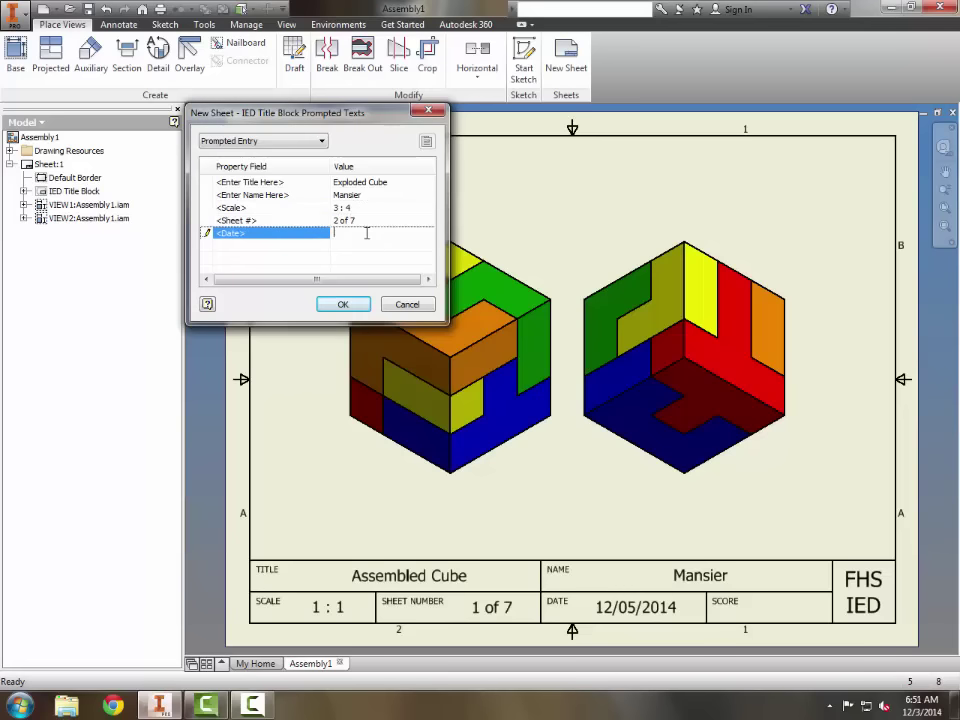
type("12/05/2014")
Create Sheet 2, glance at Sheet 1, and return to the empty Sheet 2
left_click(342, 304)
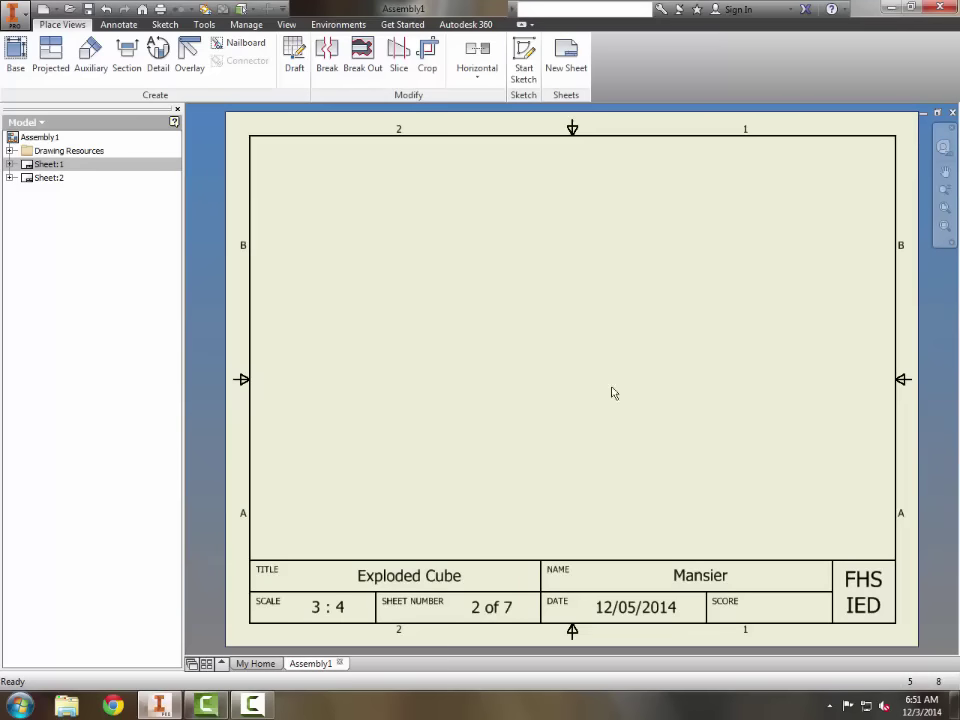
double_click(45, 165)
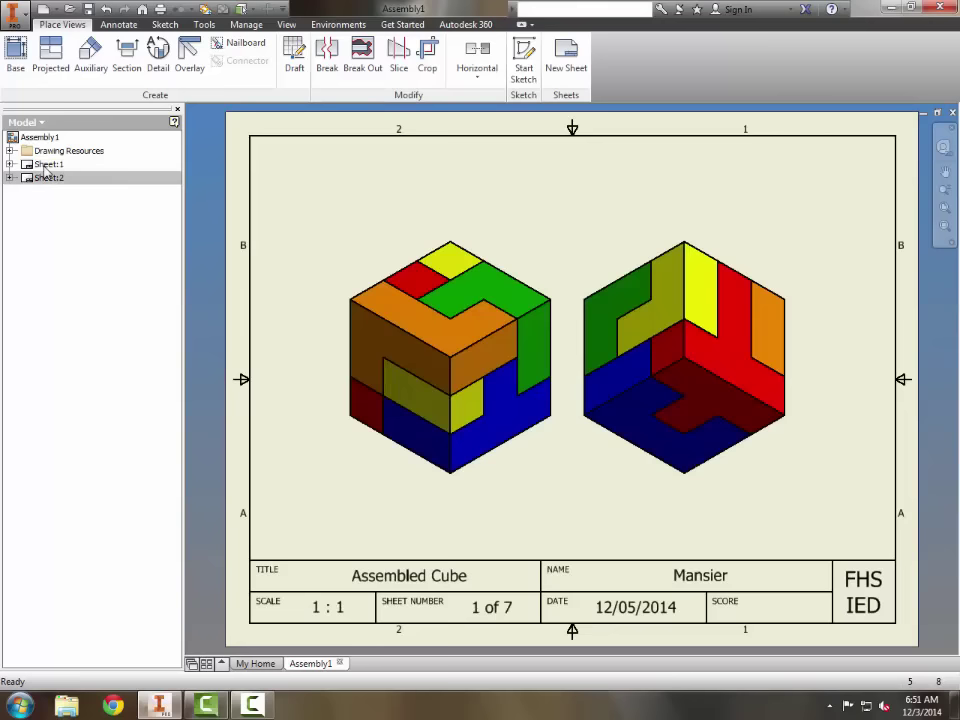
double_click(47, 178)
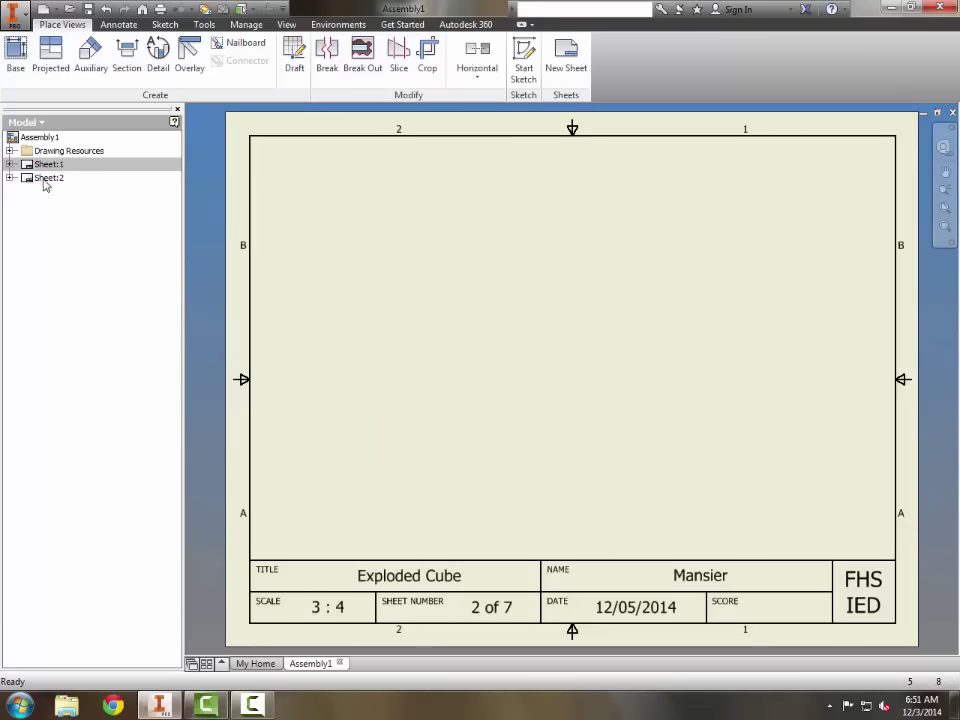
Start a base view sourced from the Exploded Cube.ipn presentation file
left_click(18, 52)
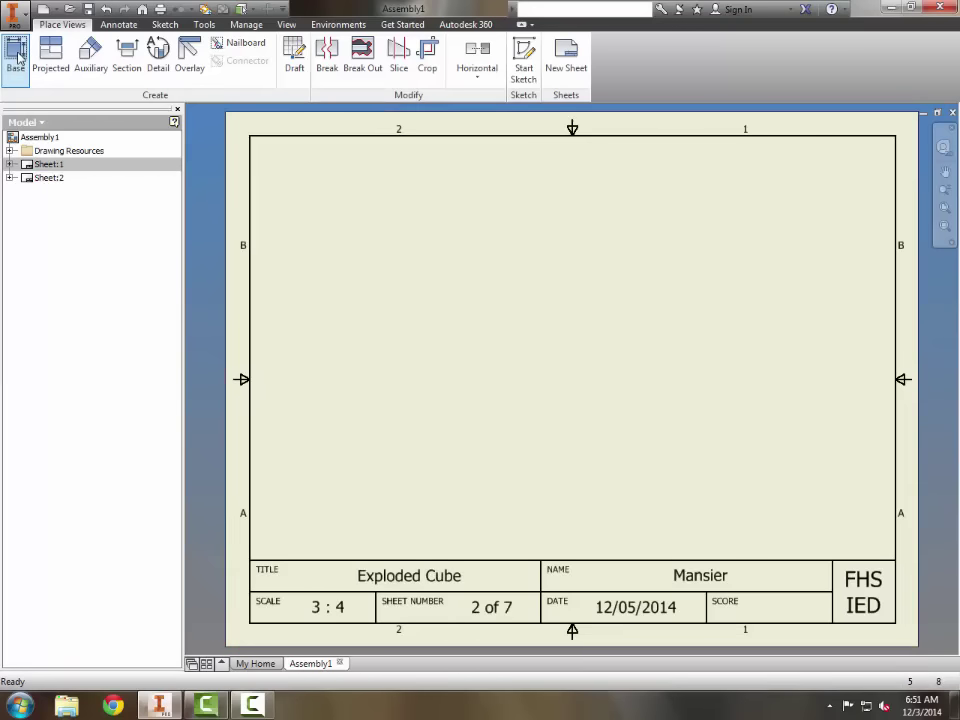
left_click(188, 179)
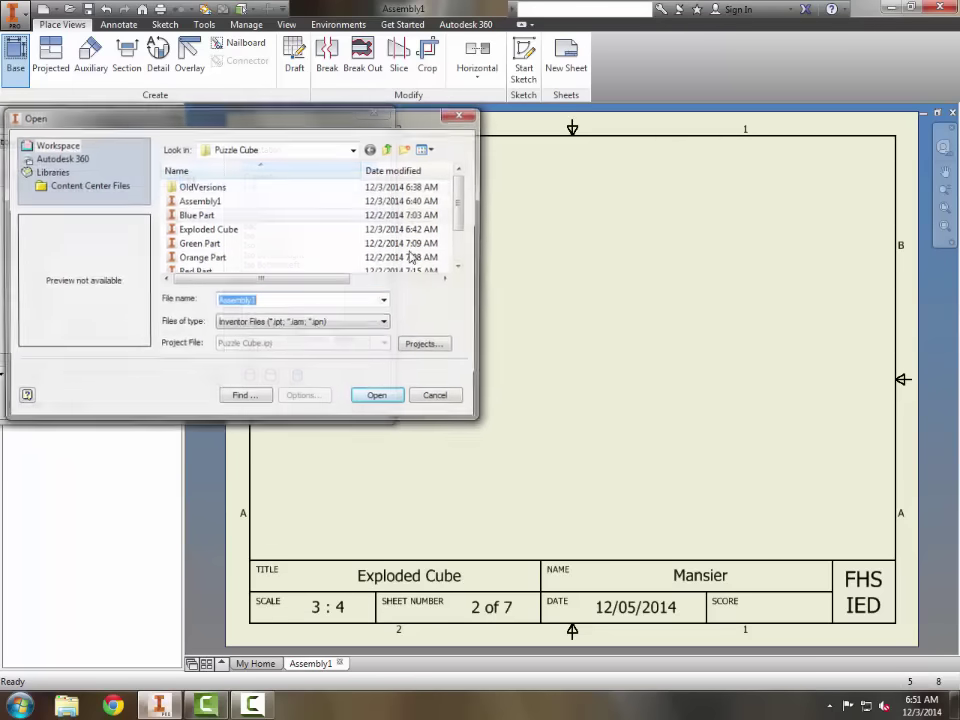
scroll(463, 230, "down", 1)
scroll(463, 230, "down", 1)
scroll(348, 185, "up", 1)
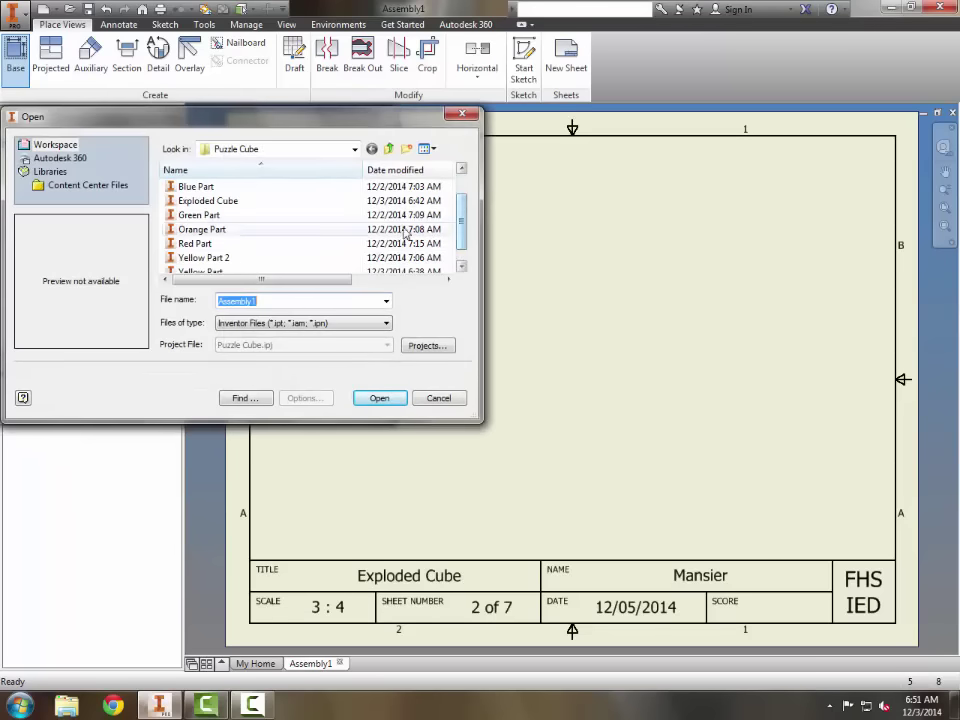
left_click(210, 200)
left_click(379, 398)
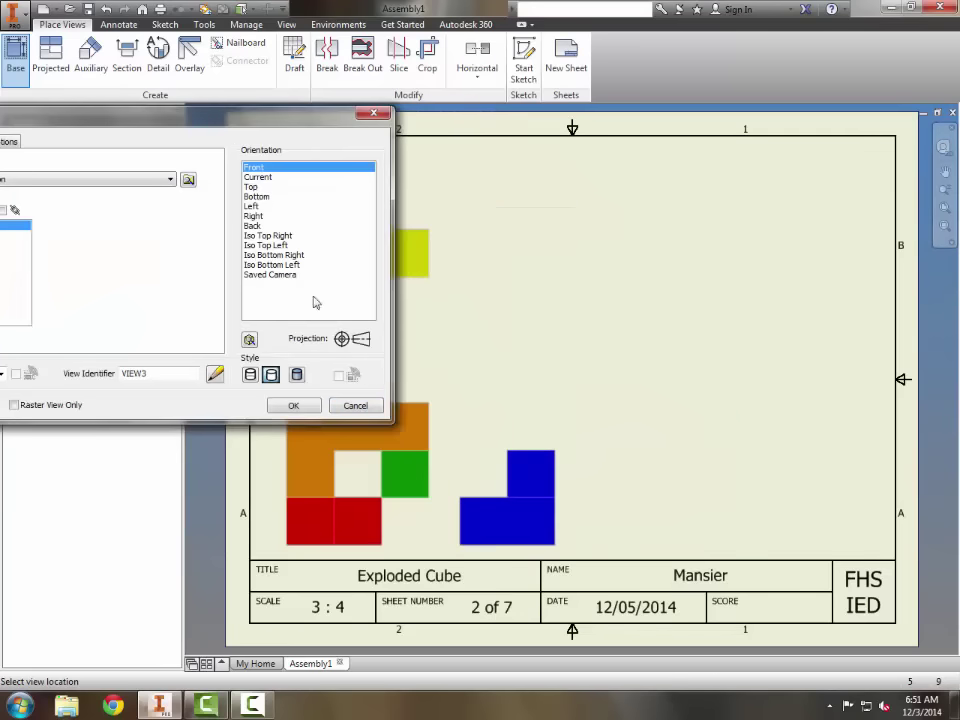
Place a 3/4-scale Iso Top Right view of the exploded cube as VIEW3
left_click(259, 237)
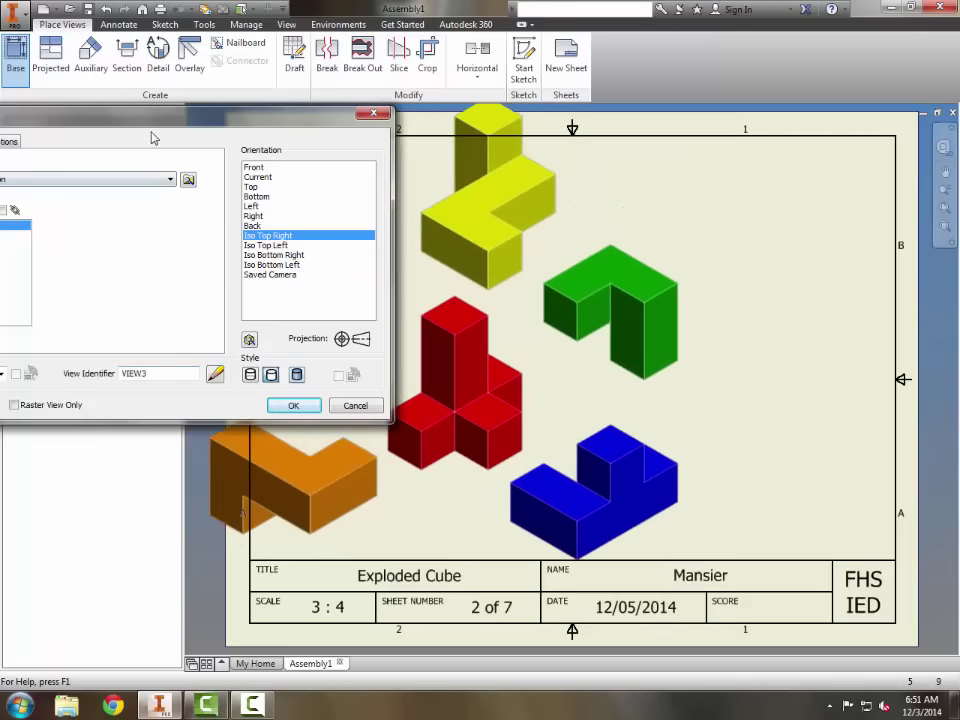
mouse_move(165, 117)
left_mouse_down()
mouse_move(364, 156)
mouse_move(450, 159)
left_mouse_up()
left_click(202, 411)
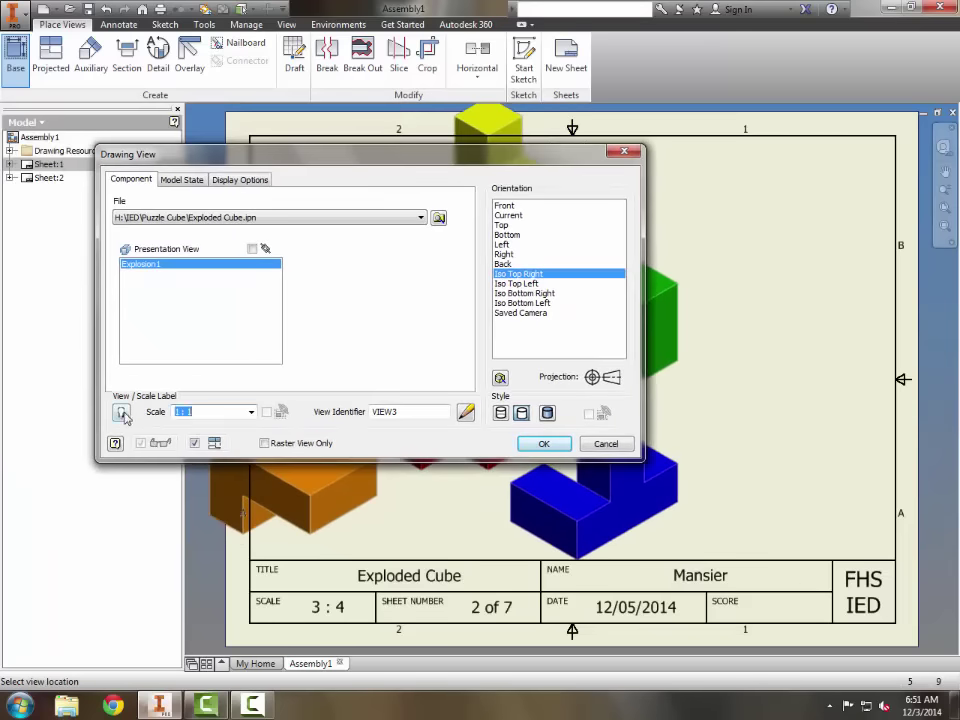
type("3/4")
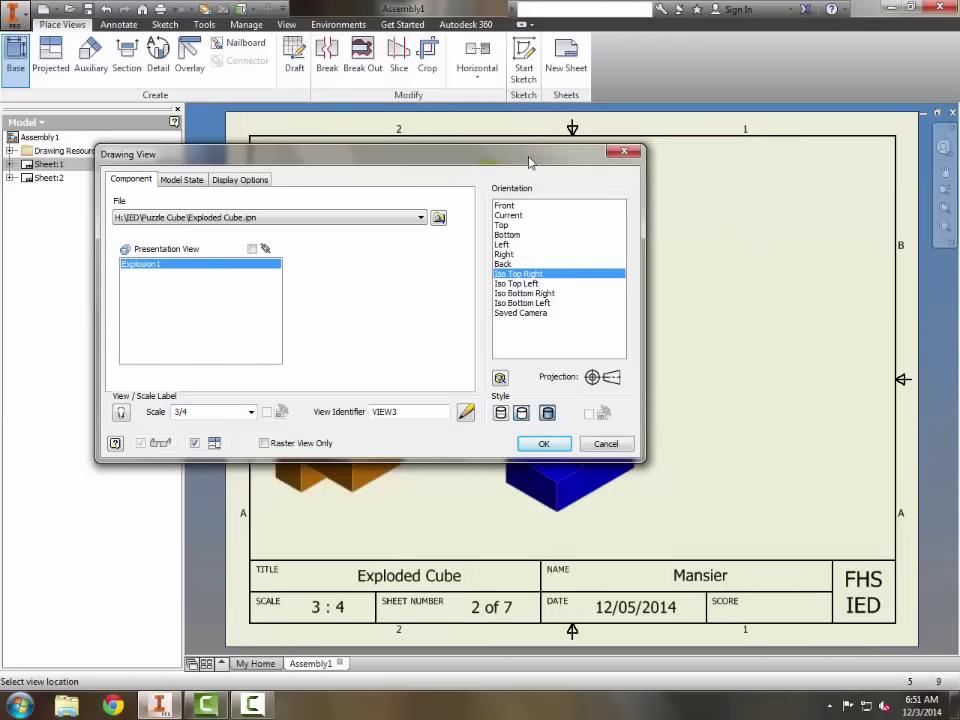
mouse_move(531, 157)
left_mouse_down()
mouse_move(45, 197)
mouse_move(5, 212)
left_mouse_up()
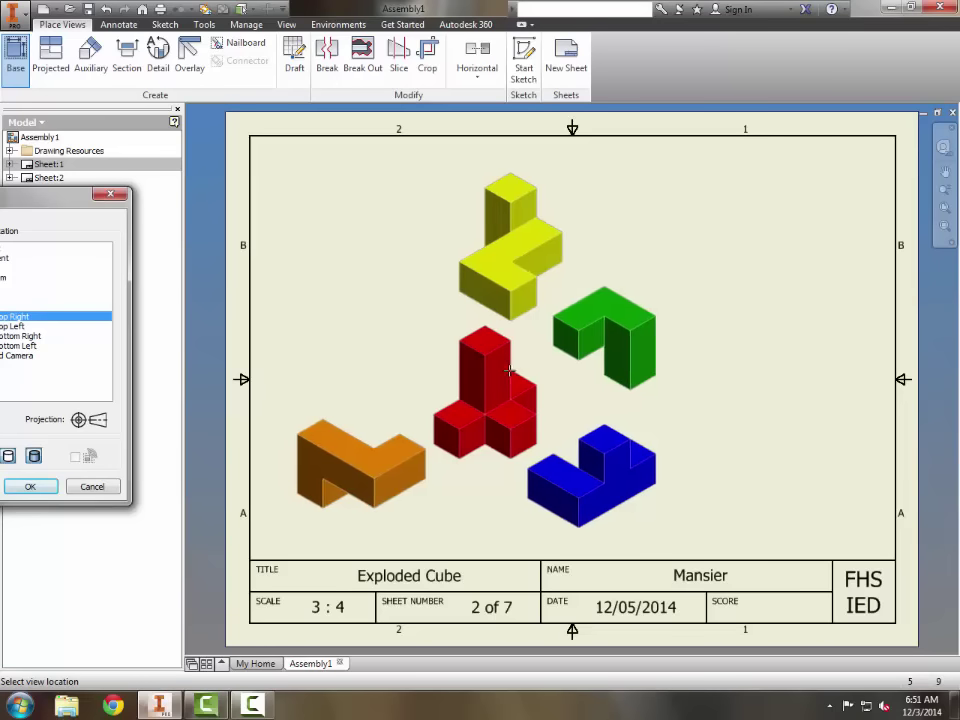
left_click(511, 368)
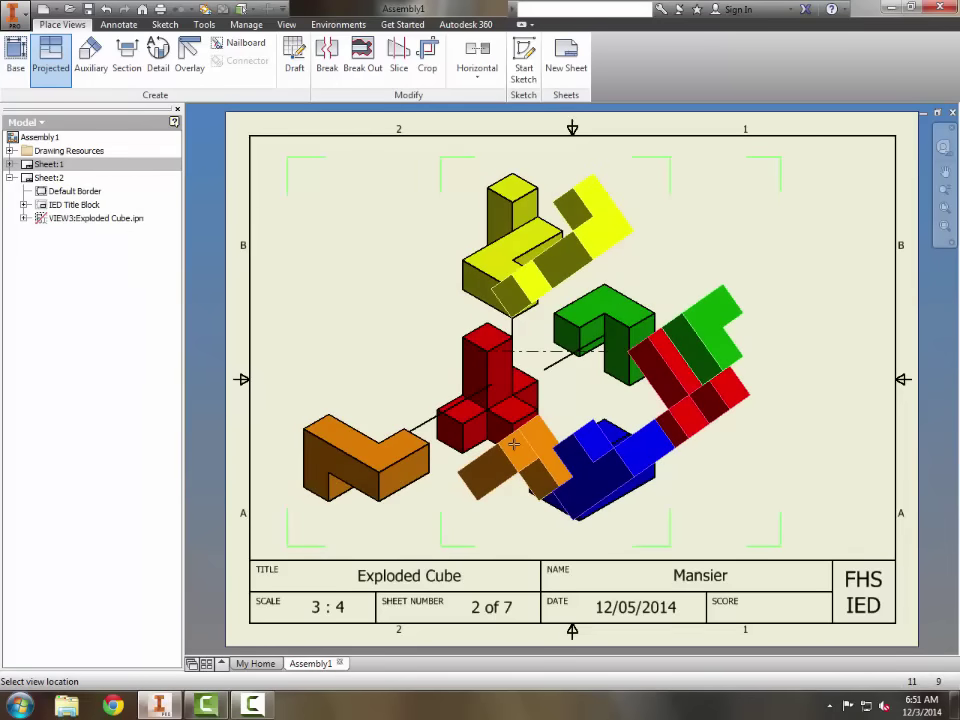
key("Escape")
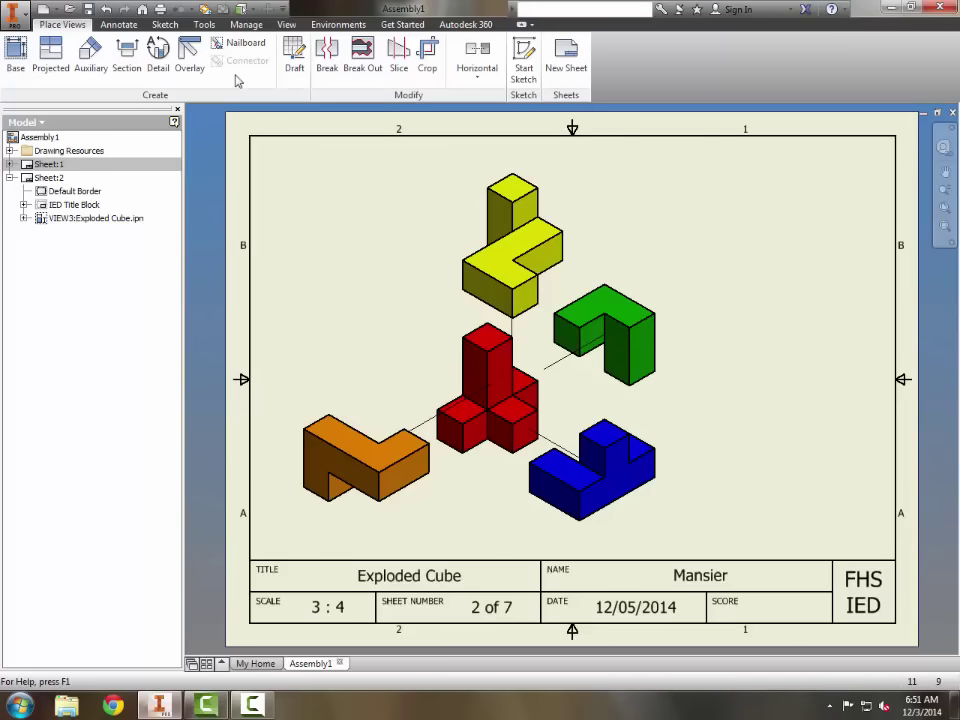
Add a parts list of the five coloured parts at the sheet's top-right corner, enabling the BOM view
left_click(120, 25)
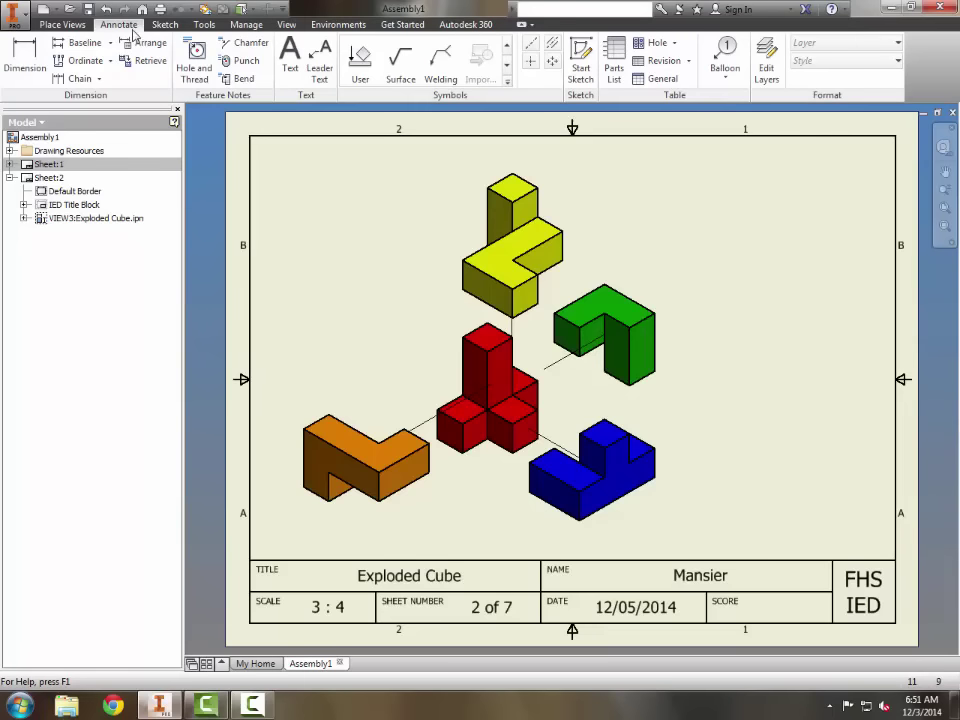
left_click(614, 60)
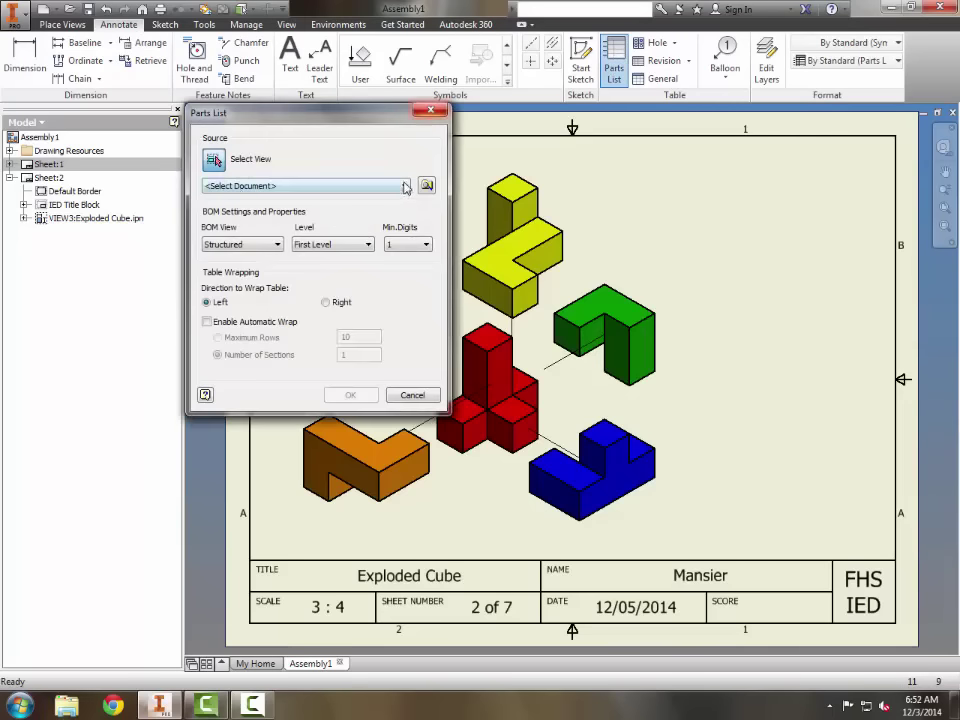
left_click(427, 186)
left_click(286, 224)
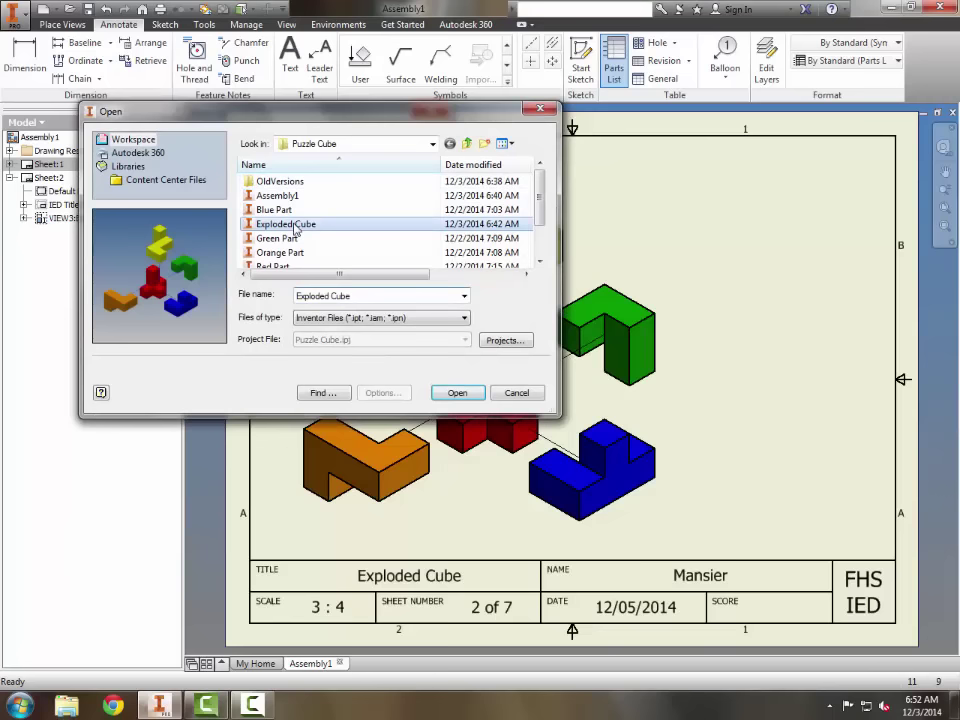
left_click(456, 392)
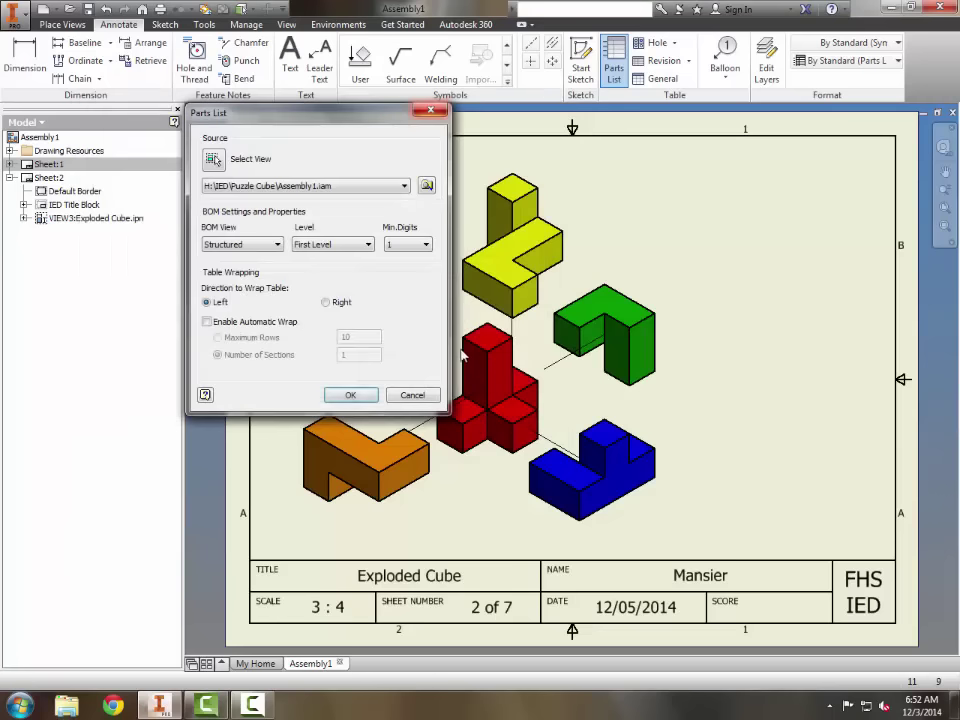
left_click(349, 397)
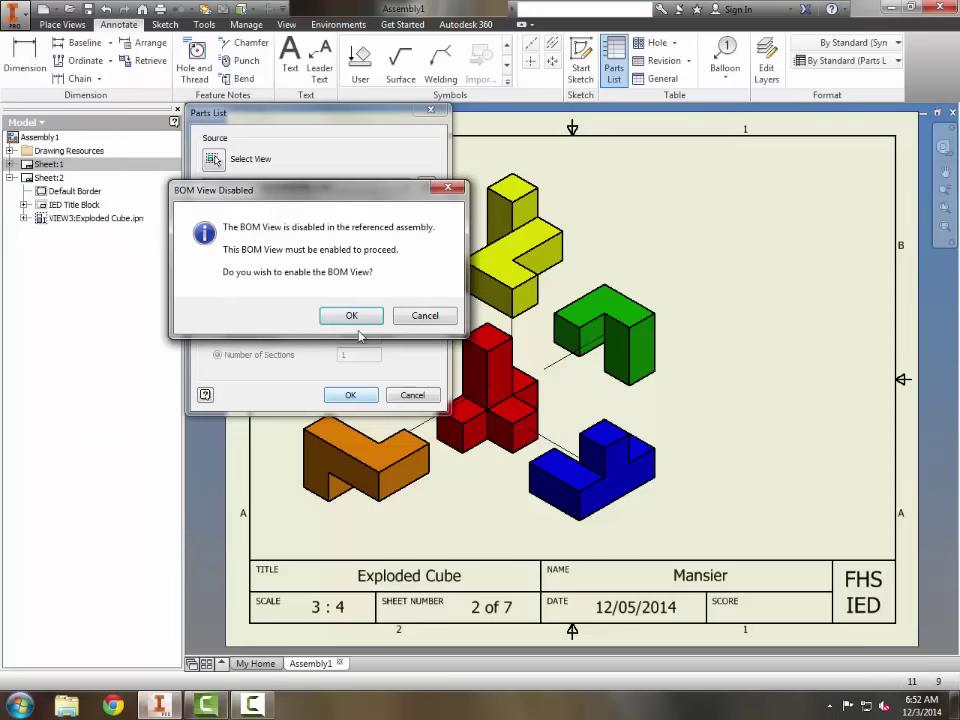
left_click(354, 315)
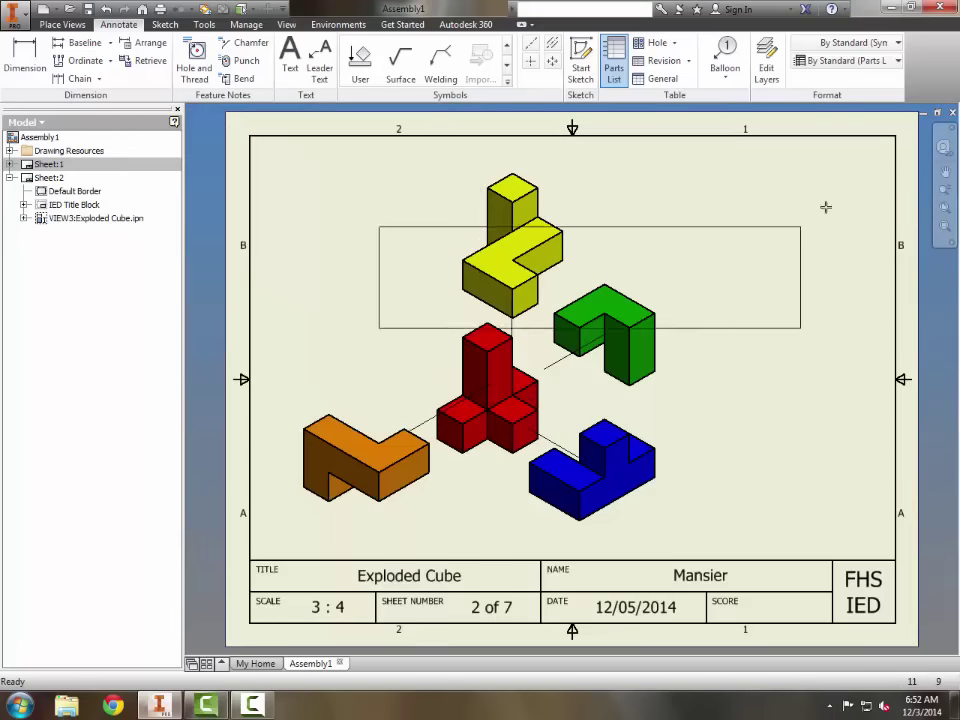
left_click(895, 135)
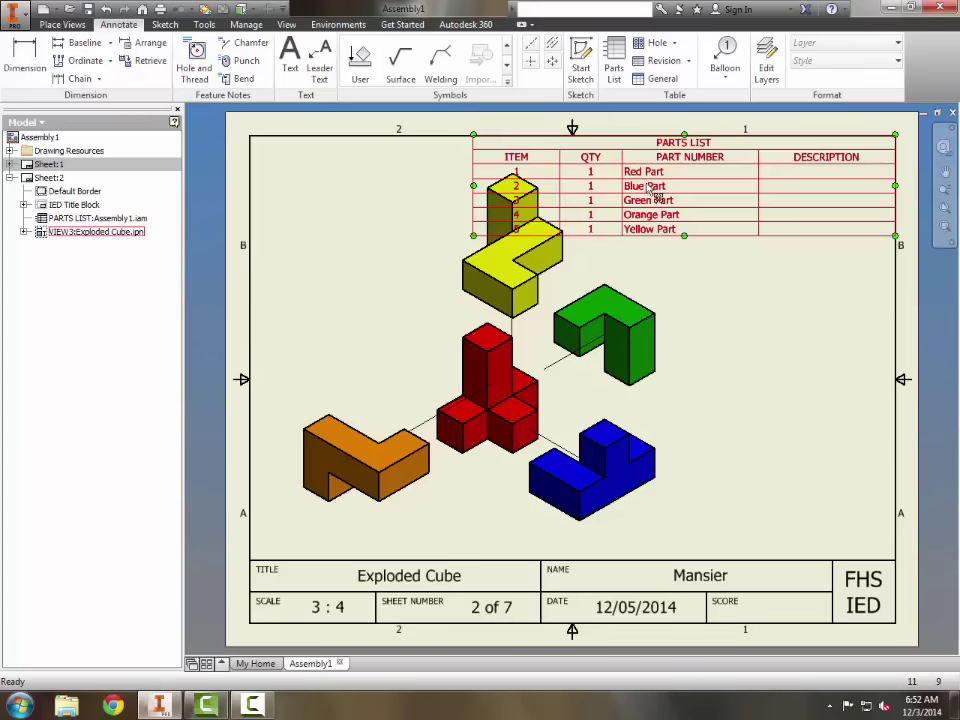
Drop the DESCRIPTION column from the Sheet 2 parts list, keeping ITEM, QTY and PART NUMBER
double_click(652, 200)
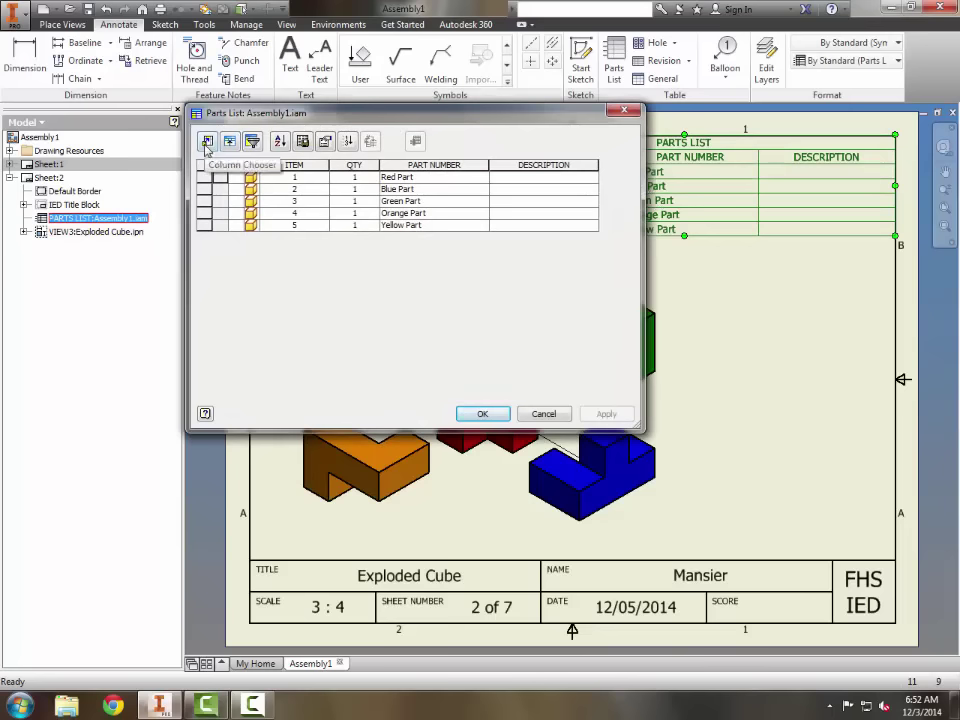
left_click(207, 148)
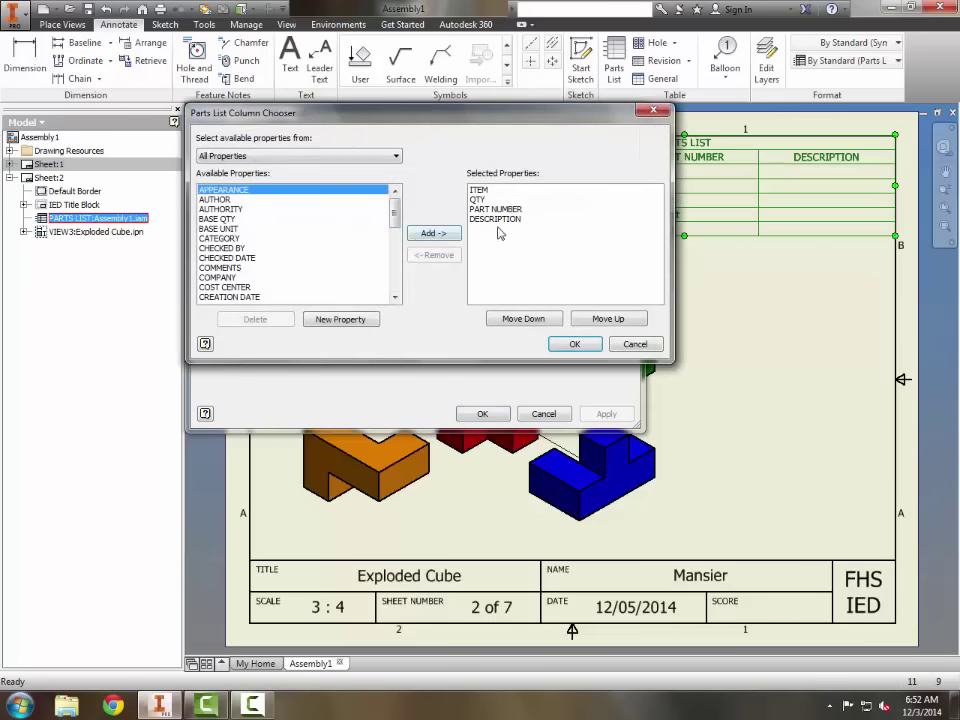
left_click(495, 219)
left_click(434, 255)
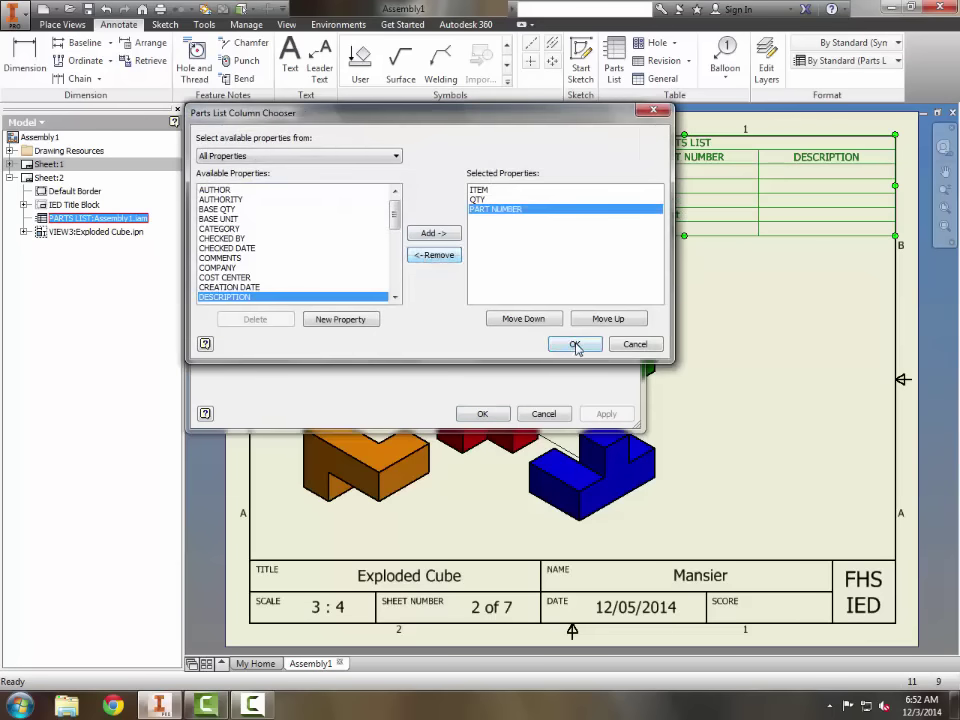
left_click(575, 345)
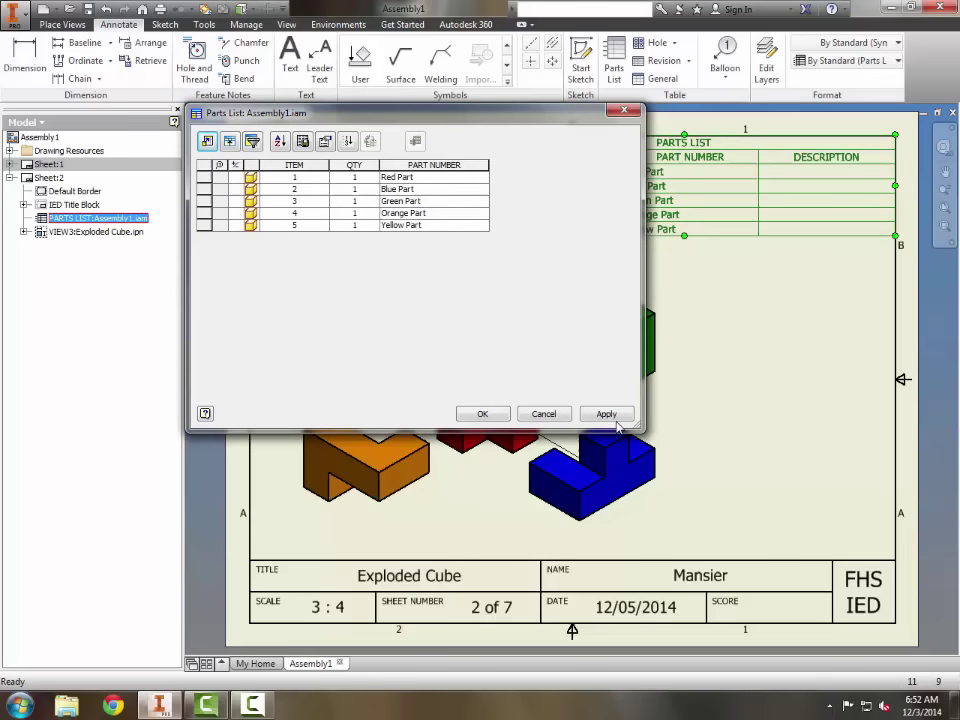
left_click(616, 421)
left_click(483, 414)
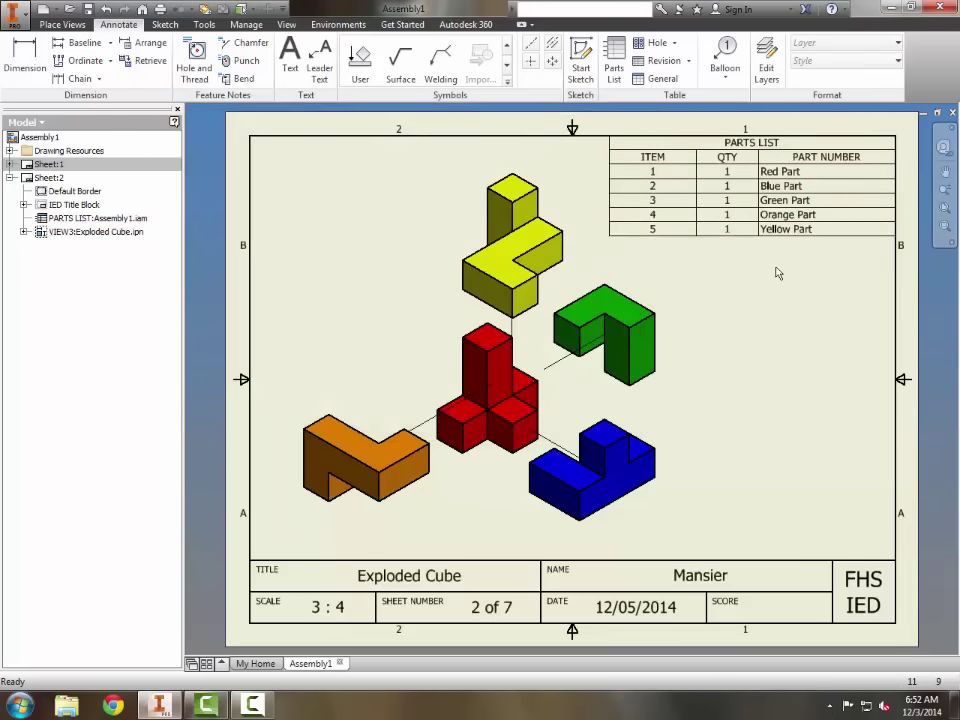
Balloon the parts: 2 blue, 3 green, 5 yellow, 1 red and 4 orange
left_click(728, 52)
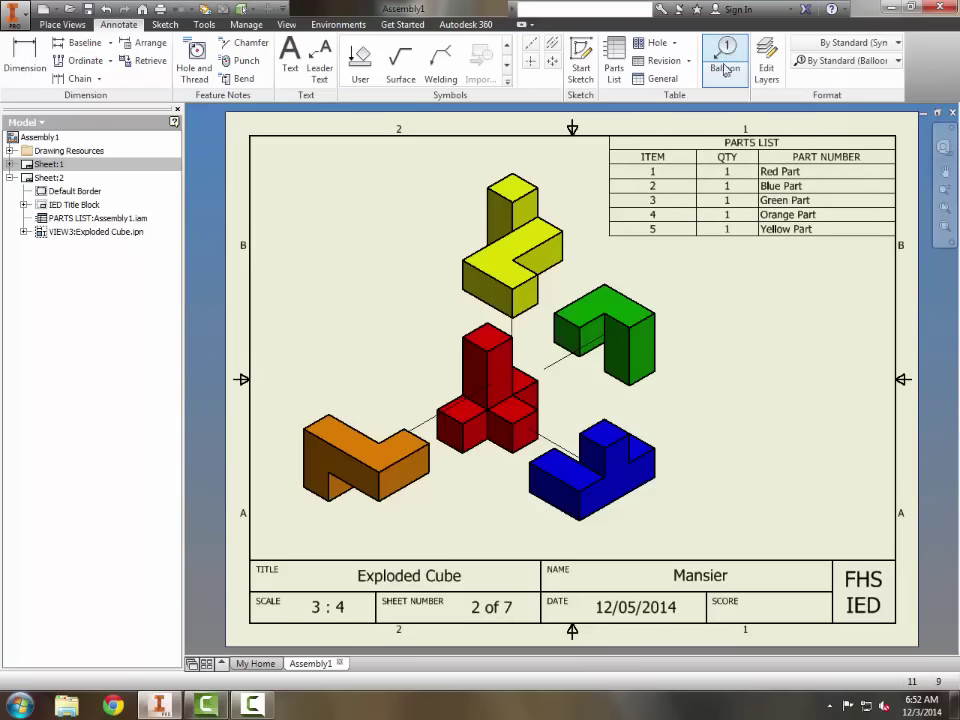
left_click(656, 446)
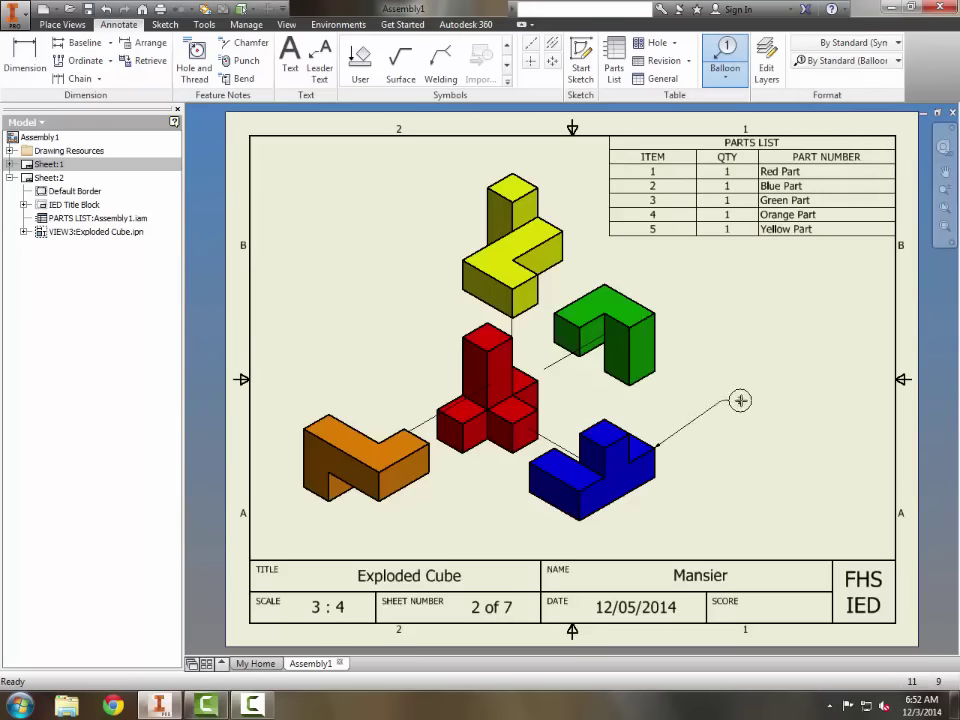
left_click(721, 401)
double_click(745, 400)
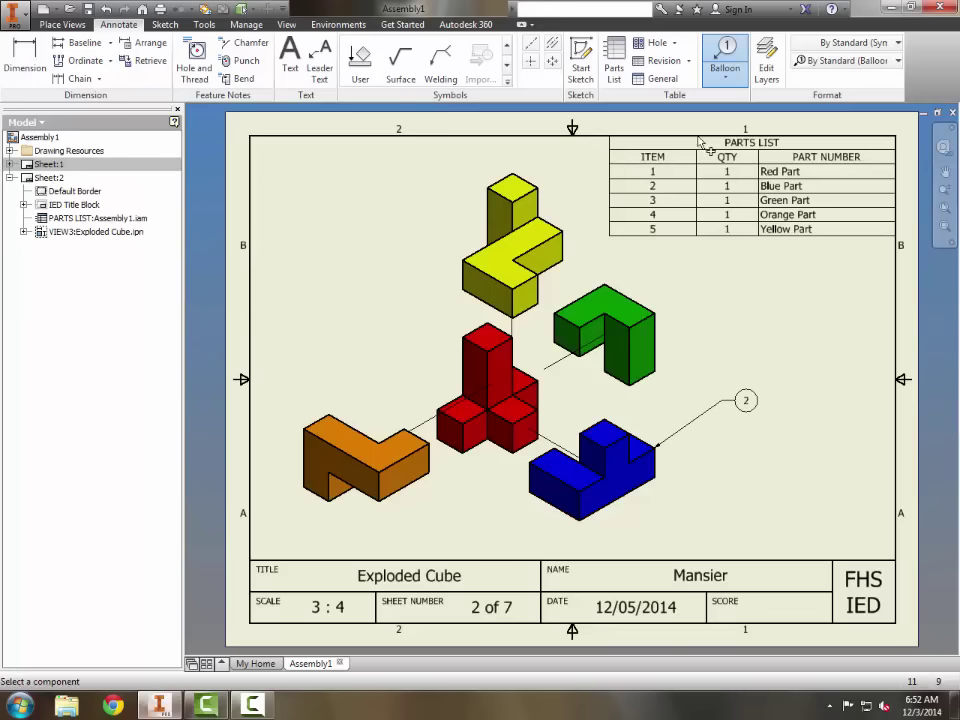
left_click(657, 314)
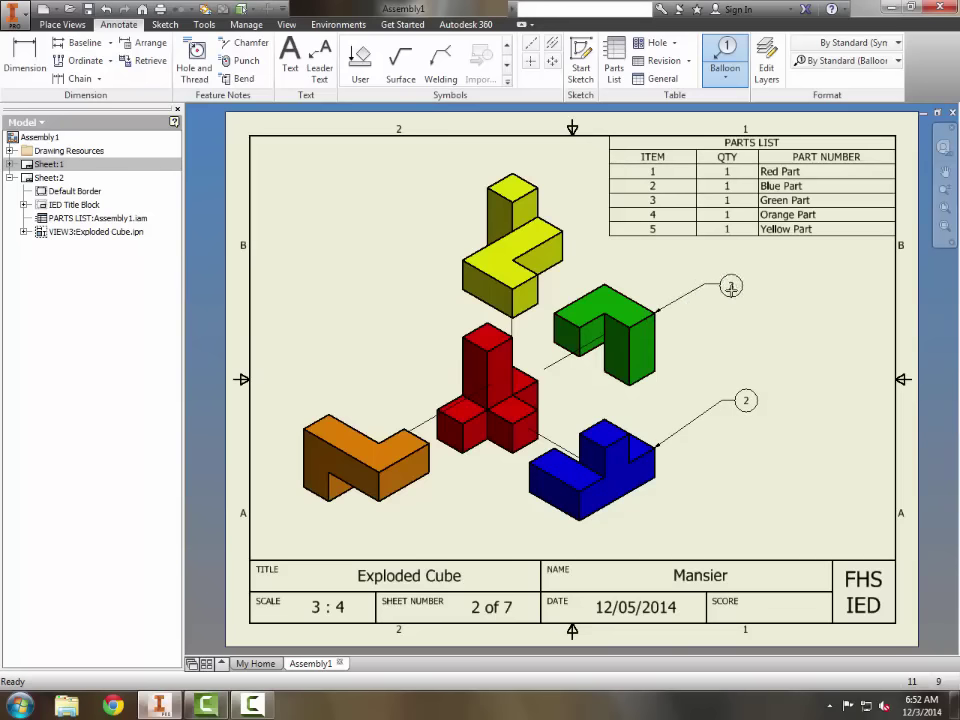
double_click(730, 284)
left_click(478, 187)
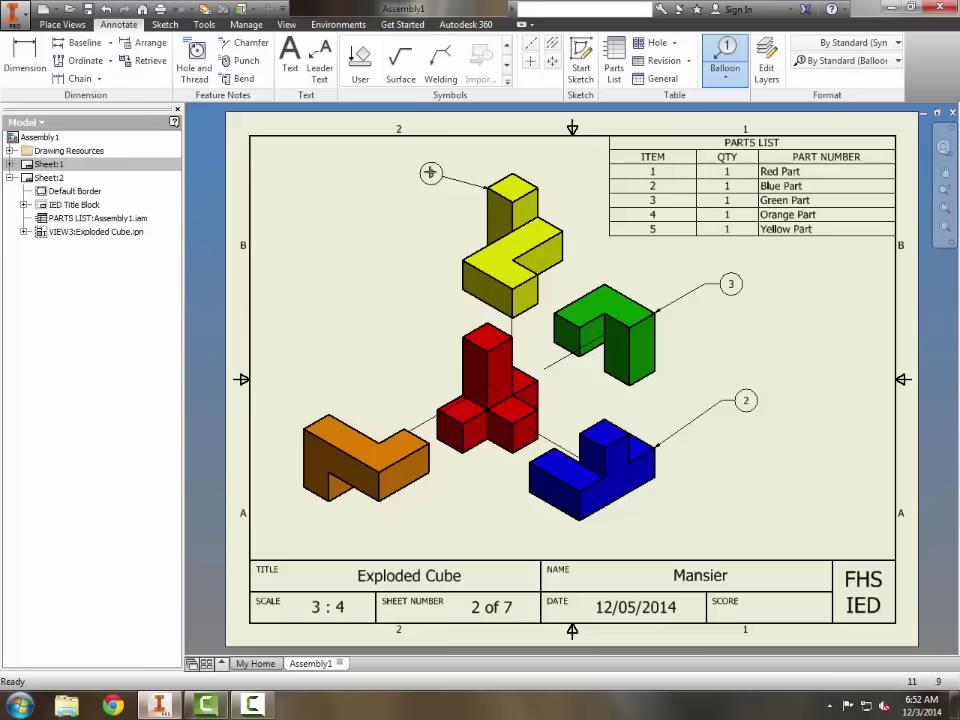
double_click(399, 163)
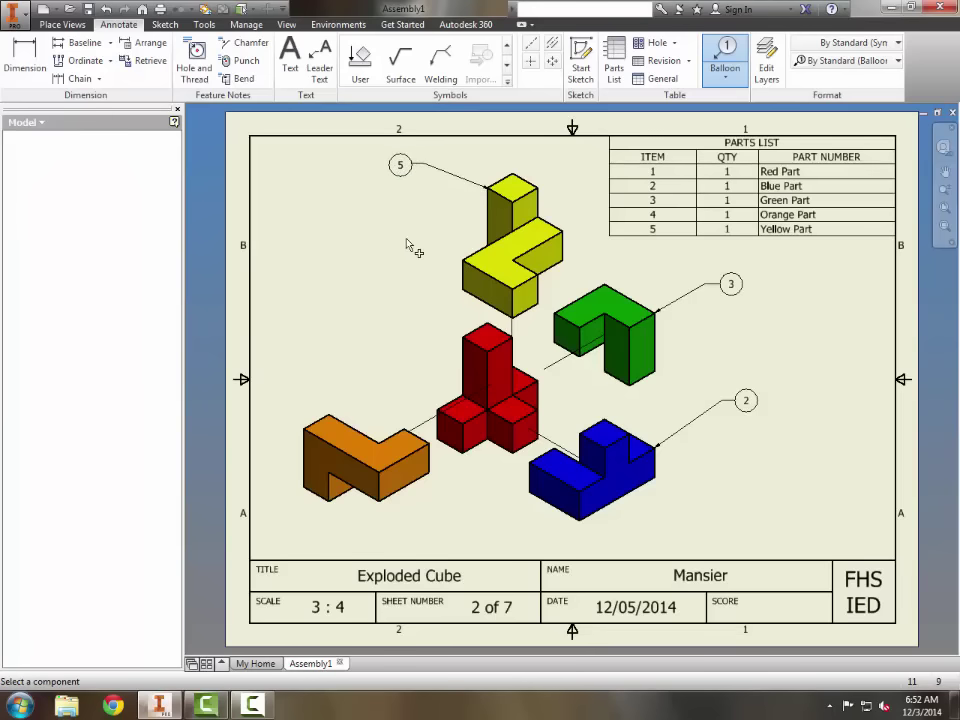
left_click(462, 342)
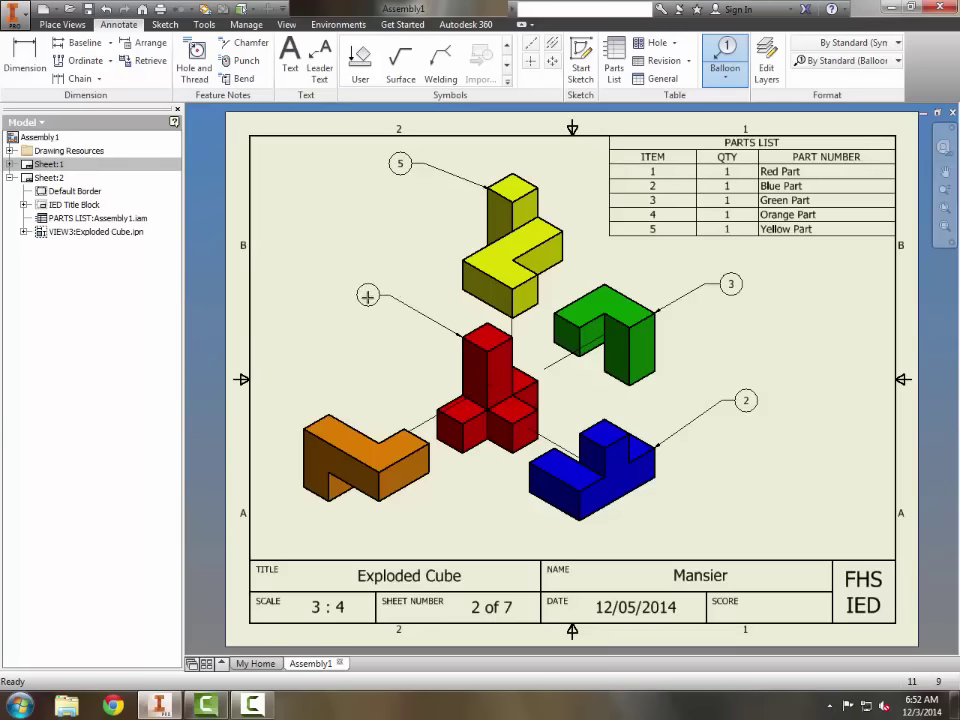
double_click(367, 296)
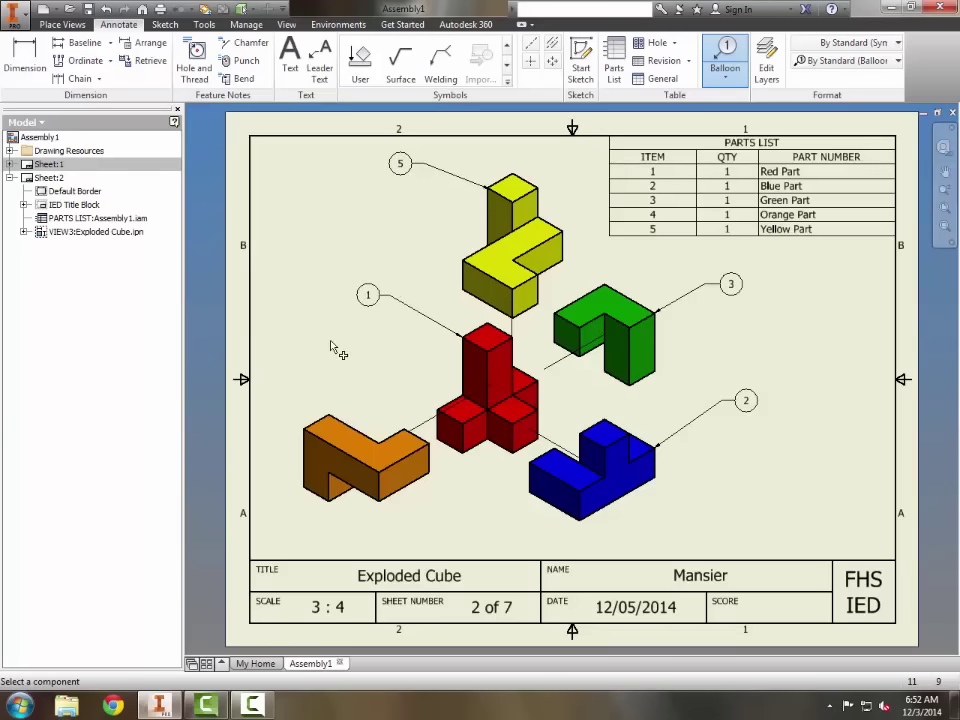
left_click(381, 500)
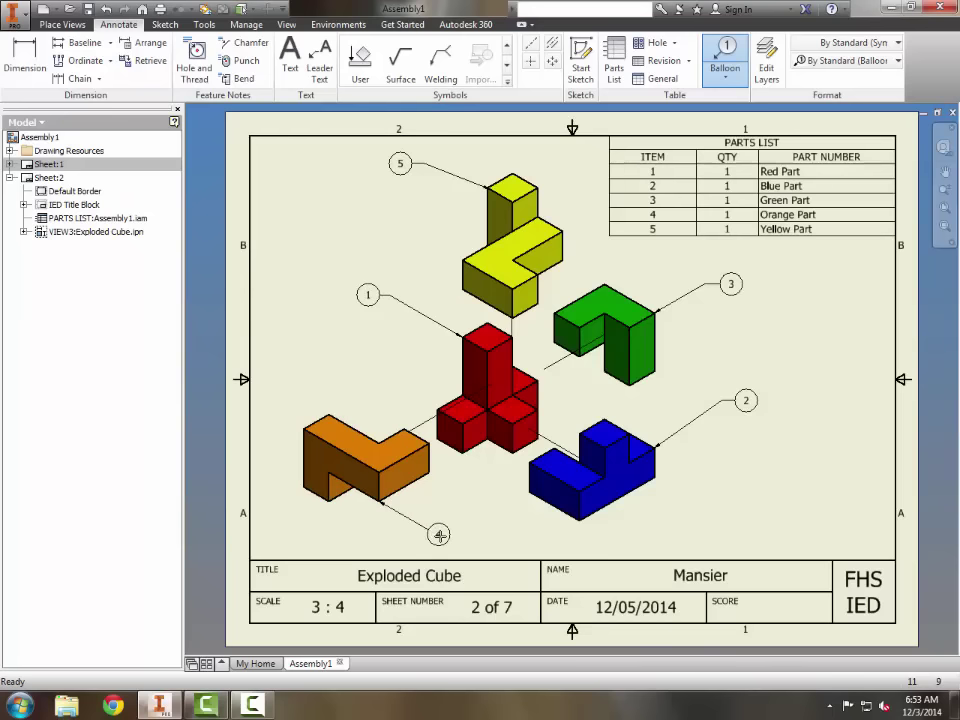
double_click(458, 533)
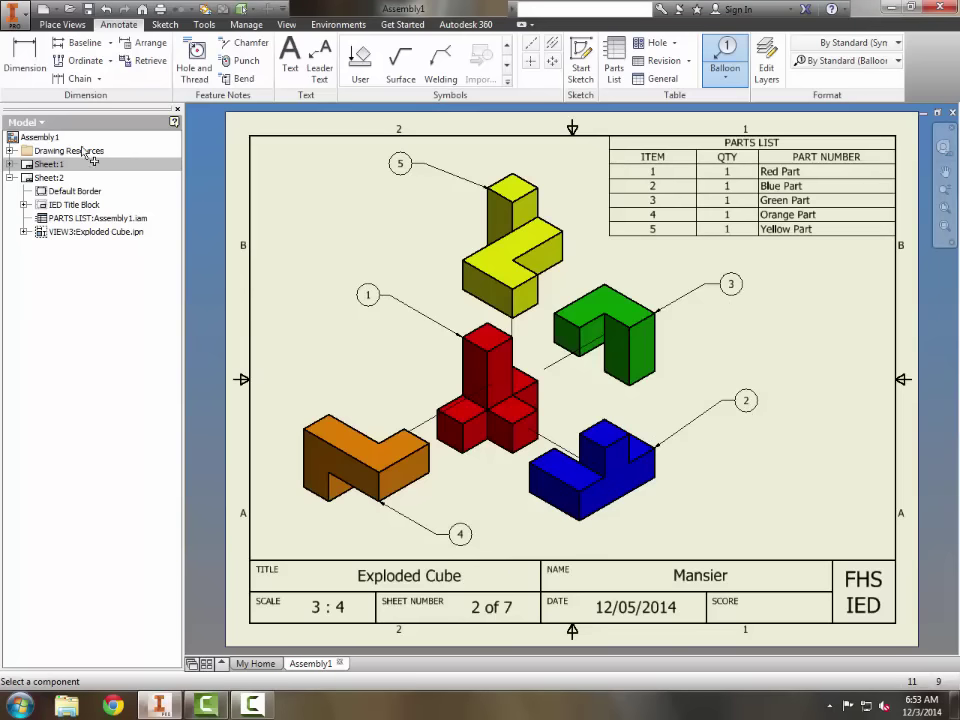
Add Sheet 3 with 'Multiview 1' as its title block title
left_click(64, 25)
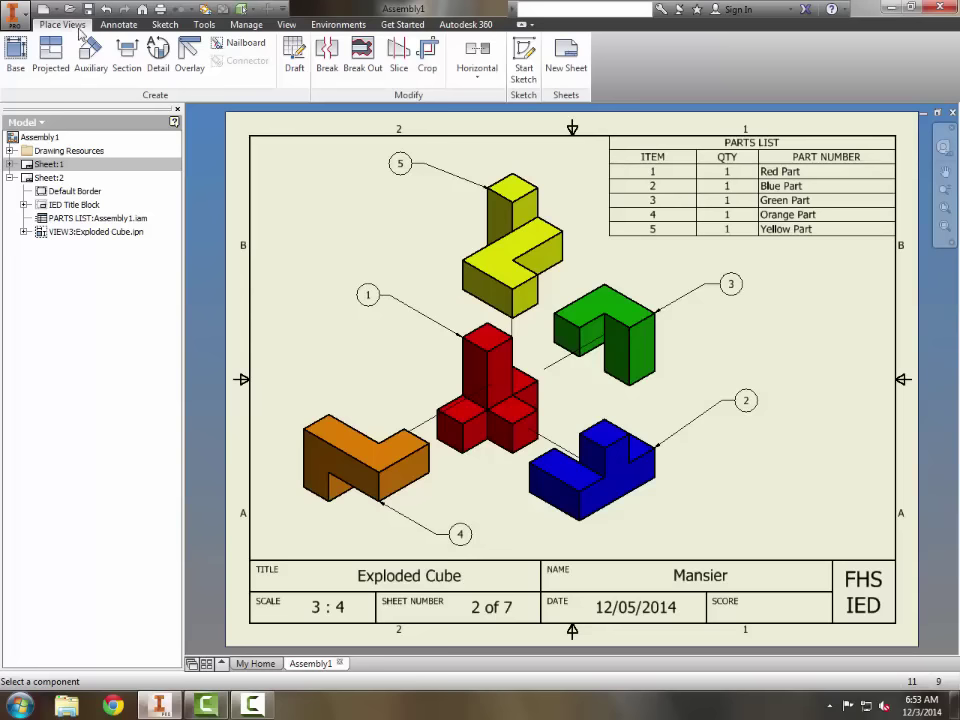
left_click(566, 62)
type("Multiview 1")
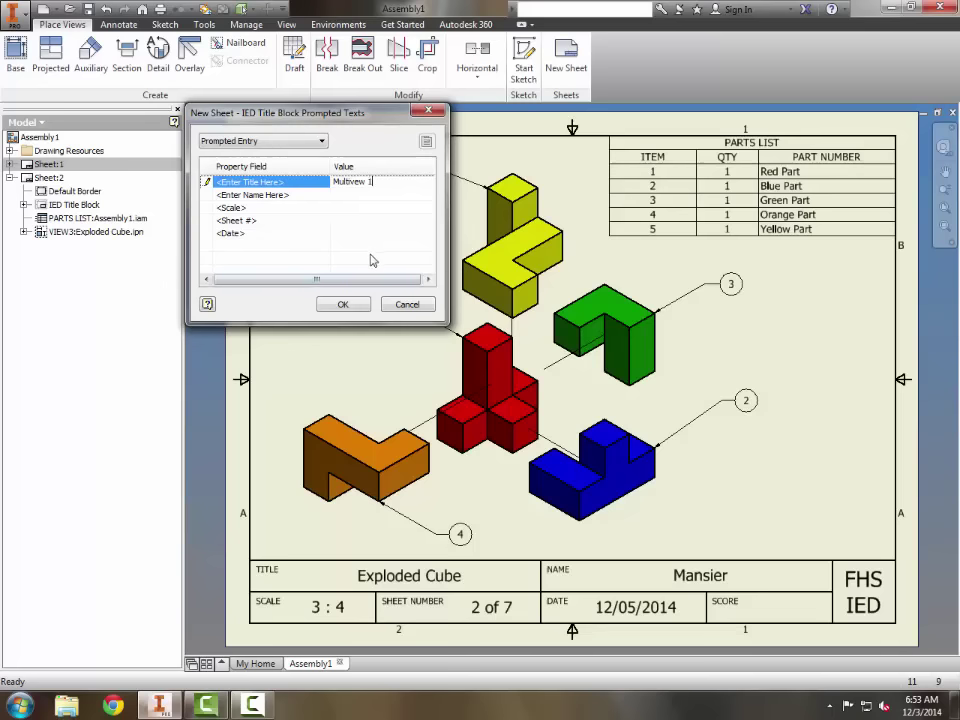
left_click(350, 305)
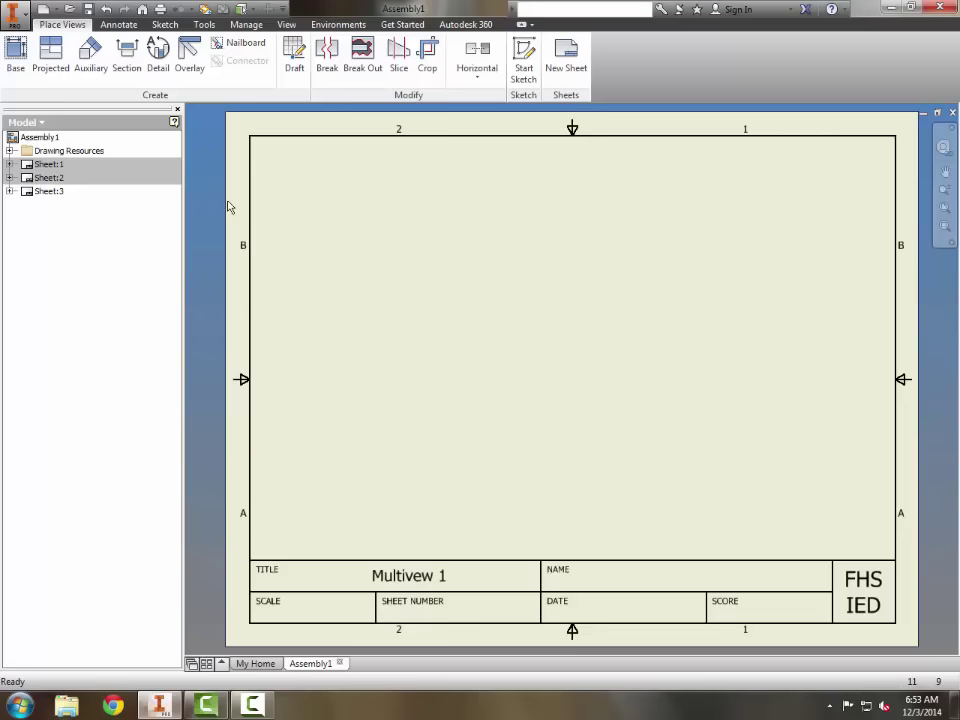
Start a base view of Red Part.ipt on Sheet 3
left_click(17, 55)
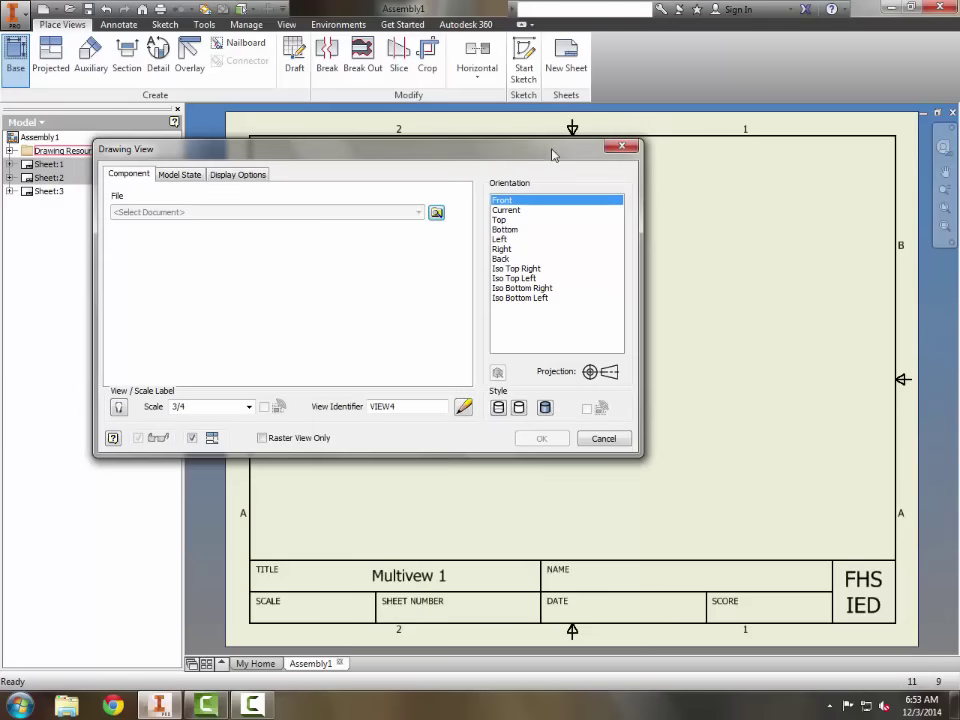
left_click(435, 215)
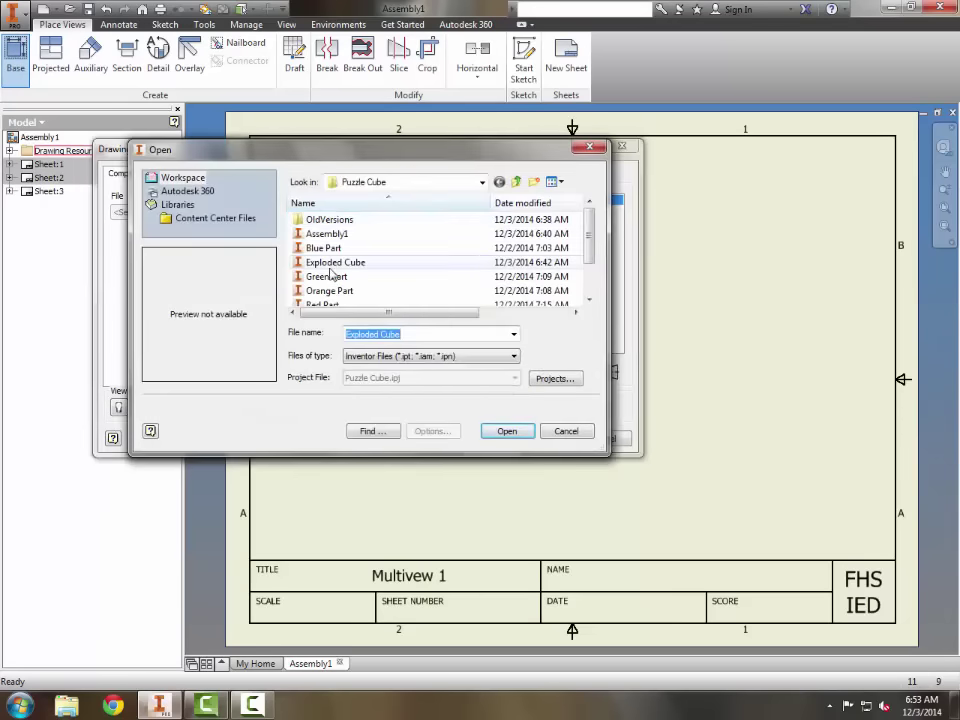
left_click(322, 303)
left_click(516, 429)
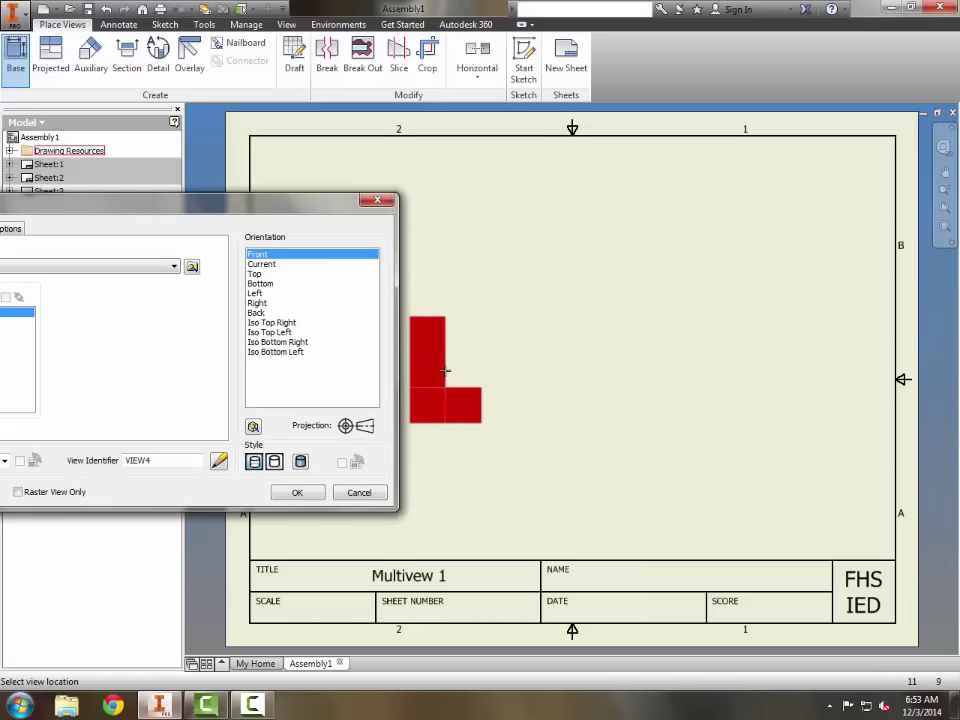
Set the base view orientation to Right and scale to 1, then place it
key("Down")
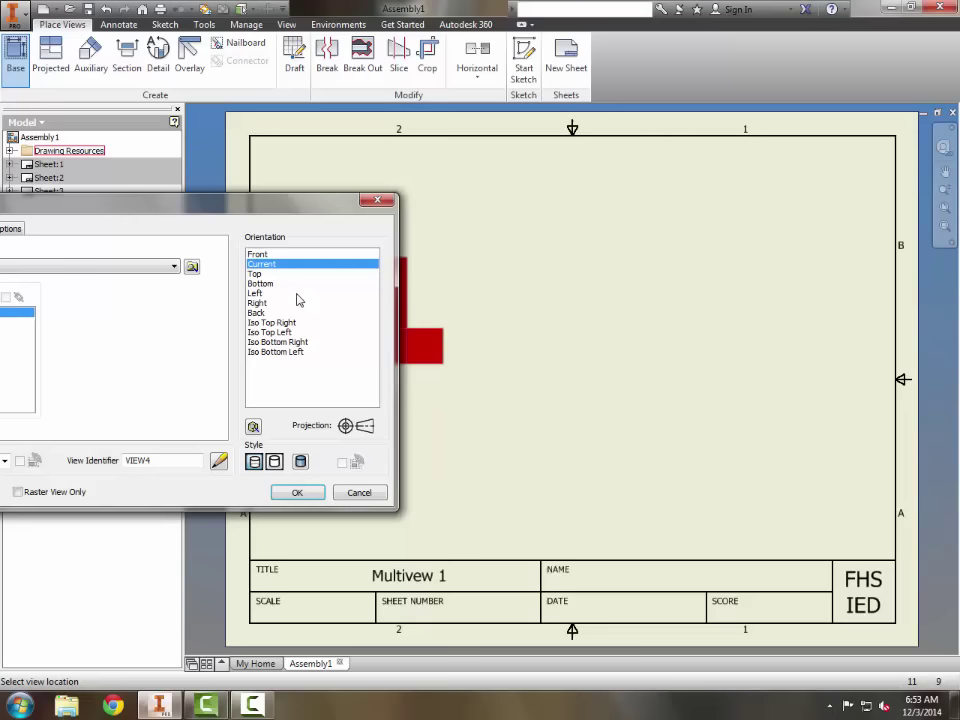
key("Down")
left_click(258, 284)
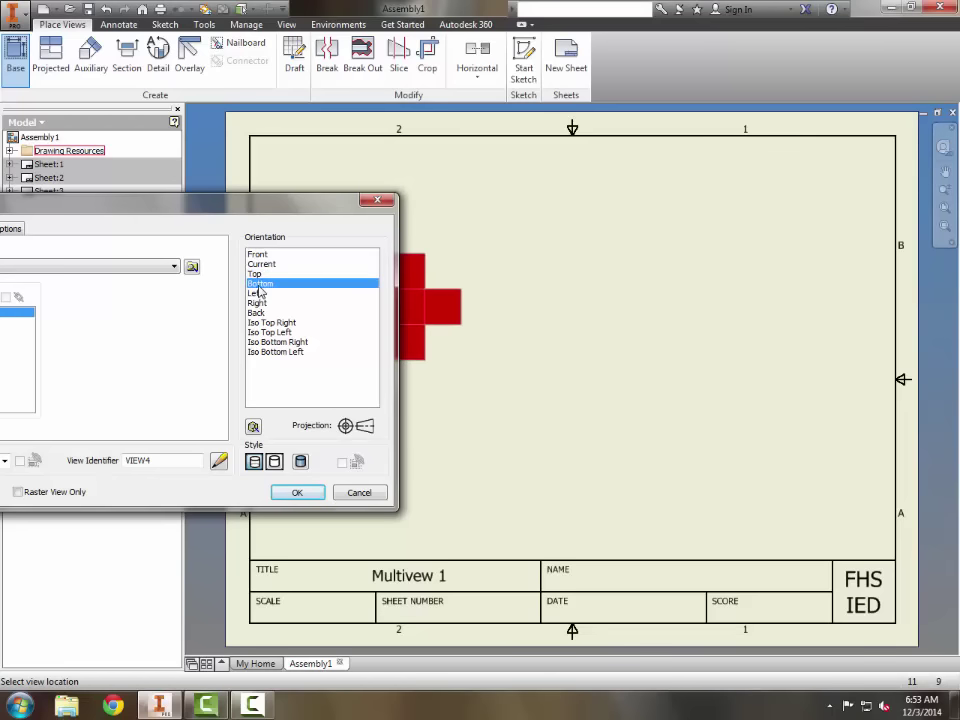
left_click(255, 303)
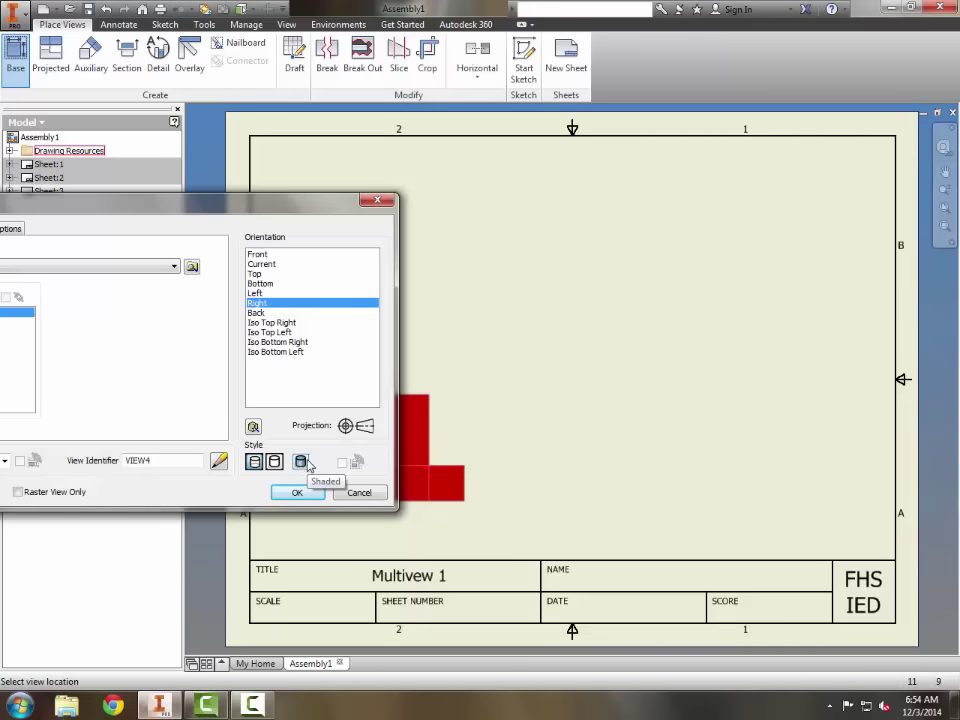
left_click_drag(241, 201, 480, 195)
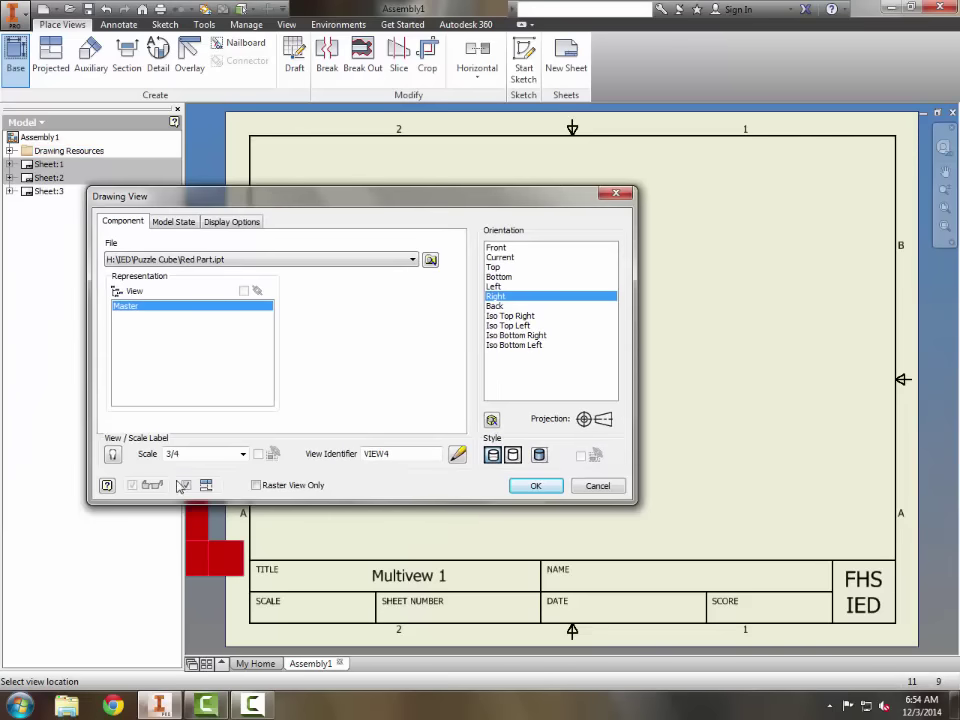
type("1")
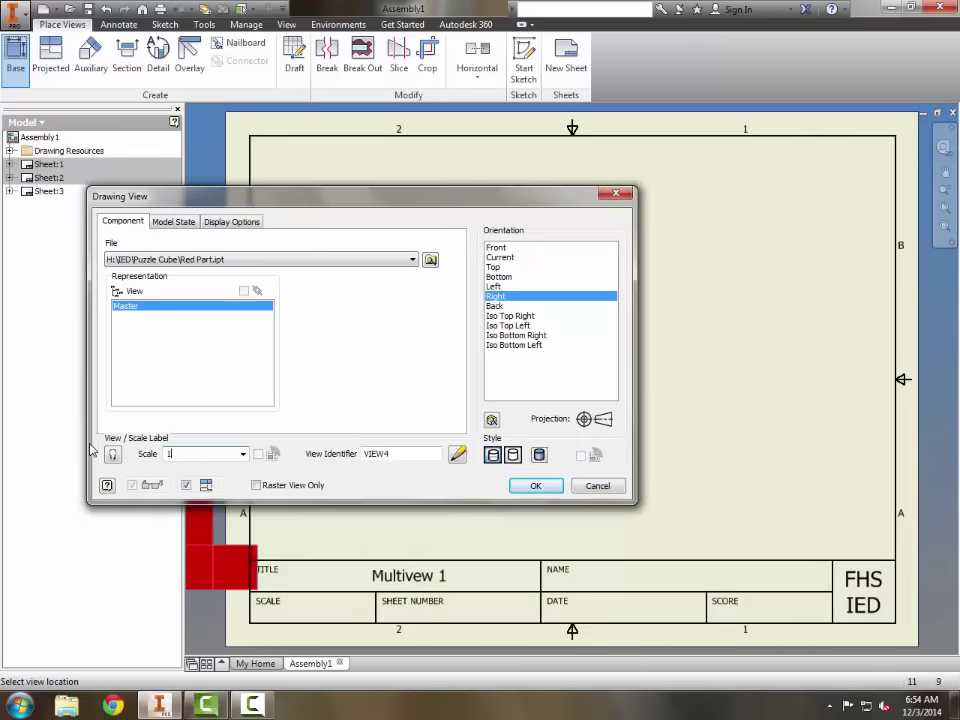
left_click_drag(478, 200, 1, 144)
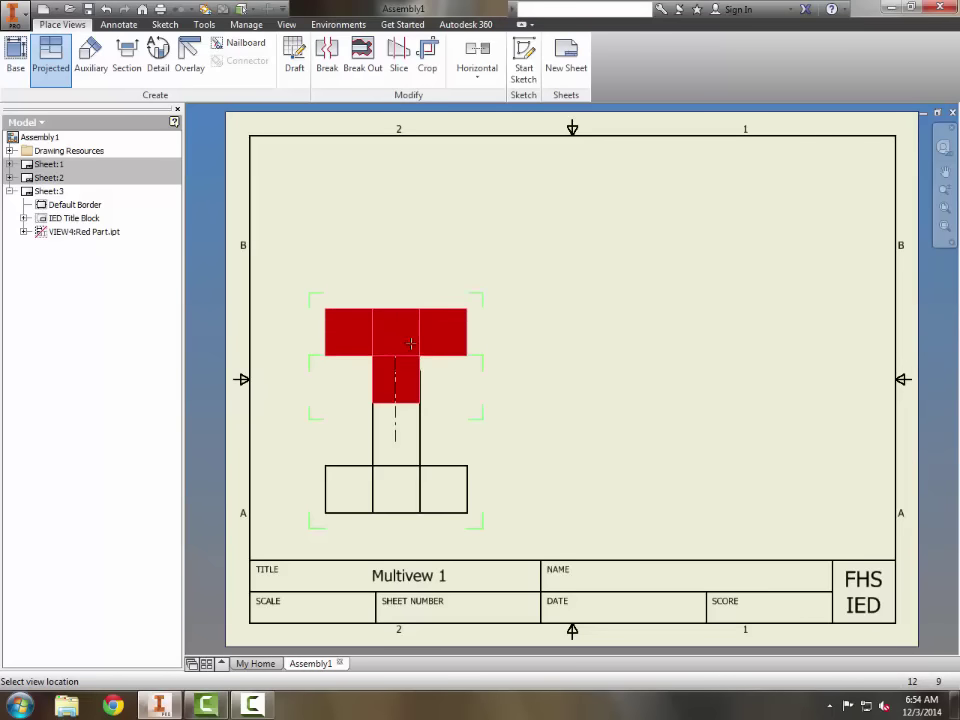
Project top, side and isometric views from VIEW4, nudging the isometric slightly left
left_click(428, 224)
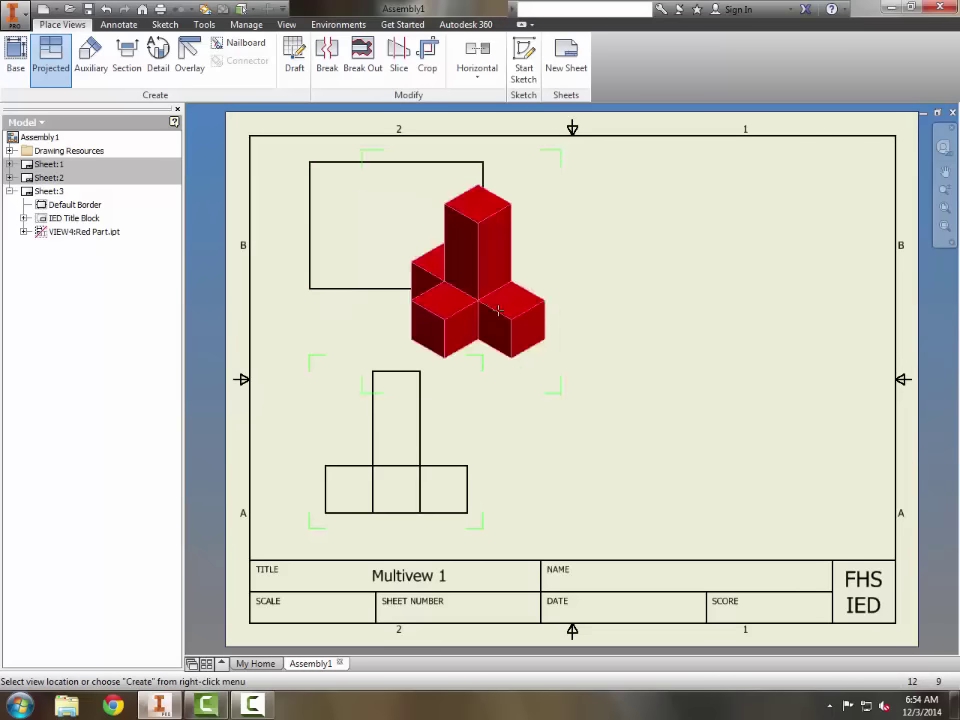
left_click(605, 455)
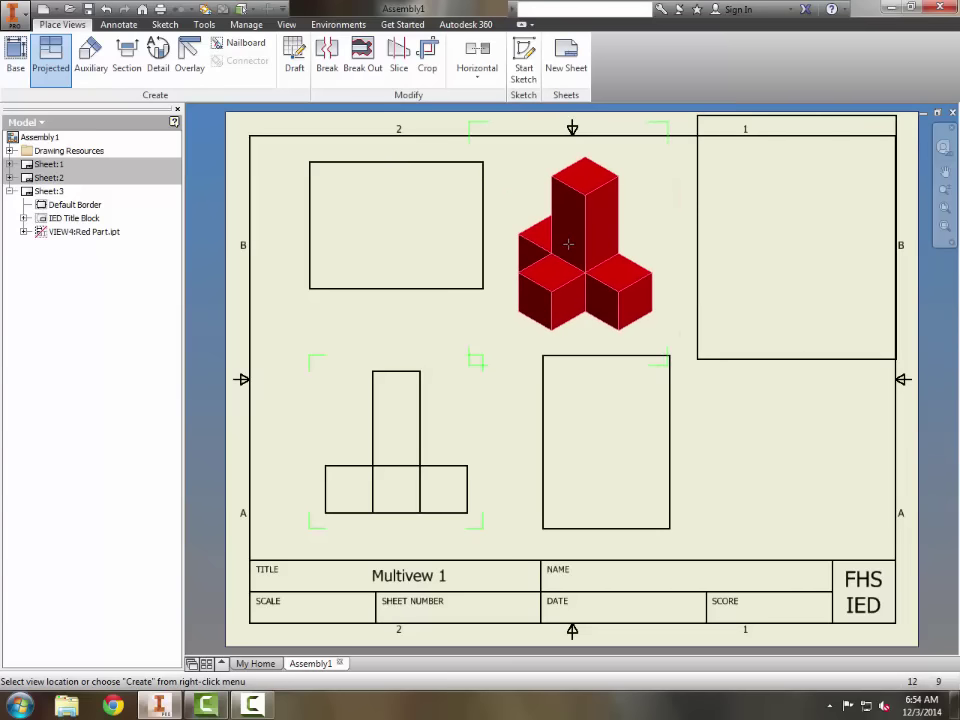
right_click(568, 243)
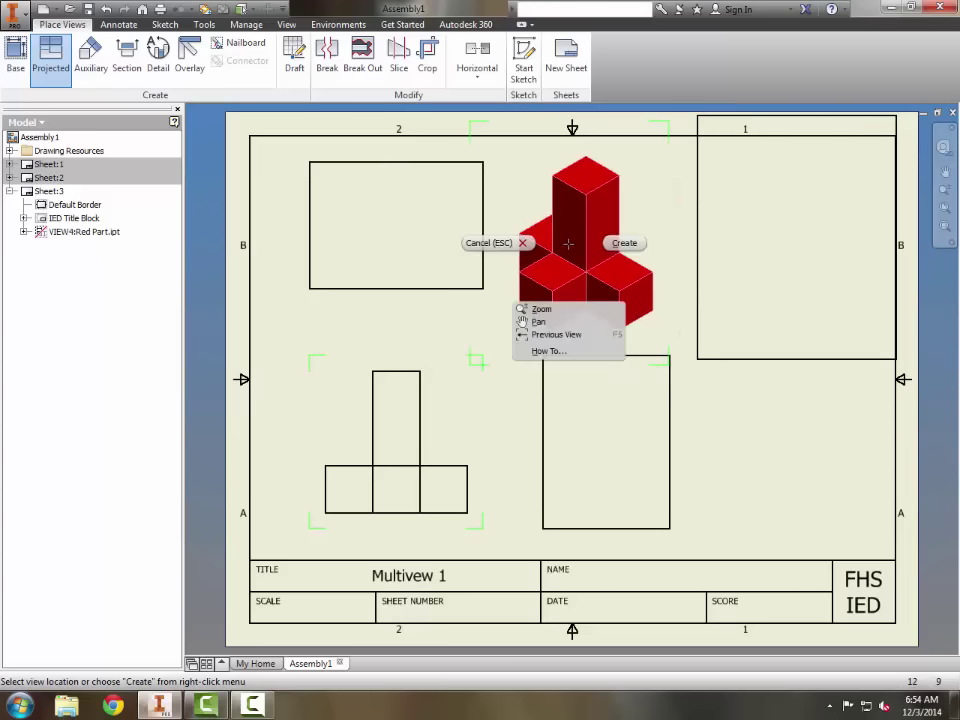
left_click(632, 246)
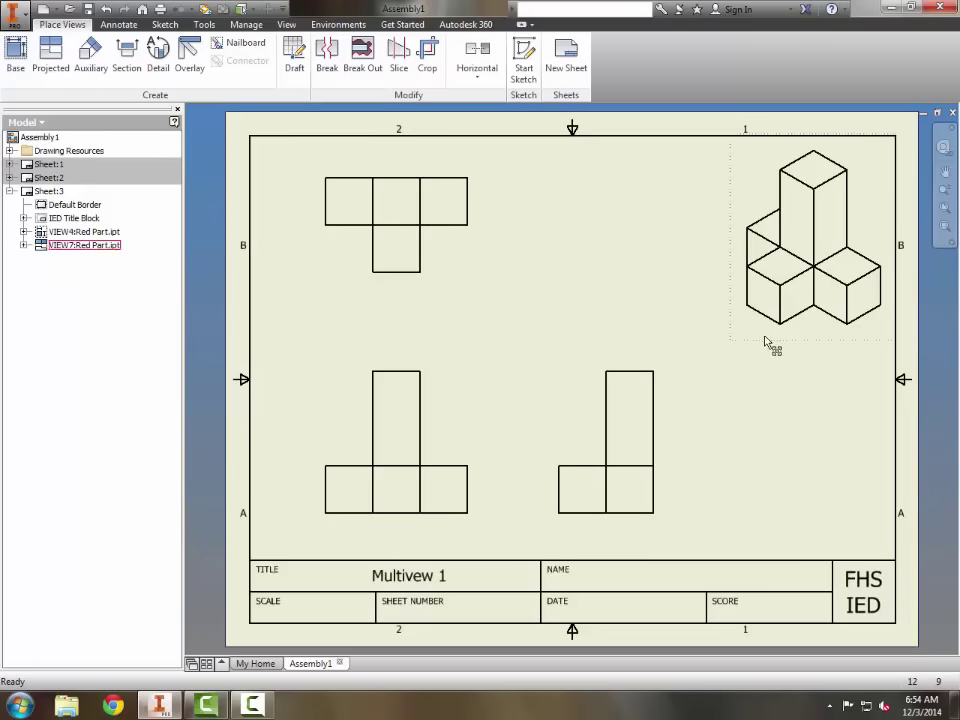
left_click_drag(765, 347, 742, 352)
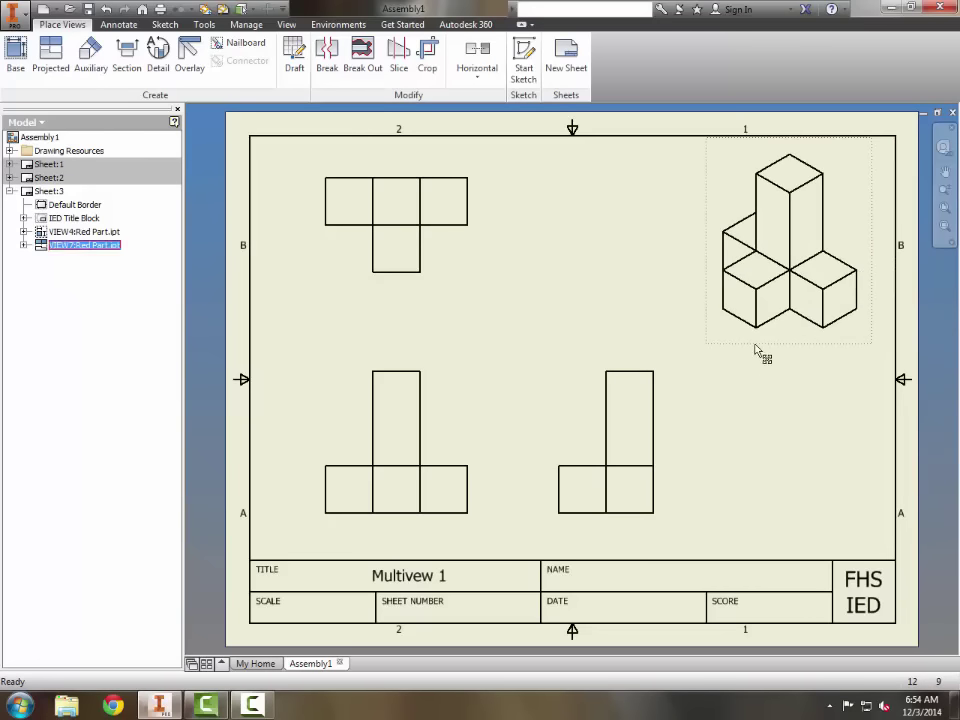
Switch the red part's isometric view to the Shaded style
right_click(742, 283)
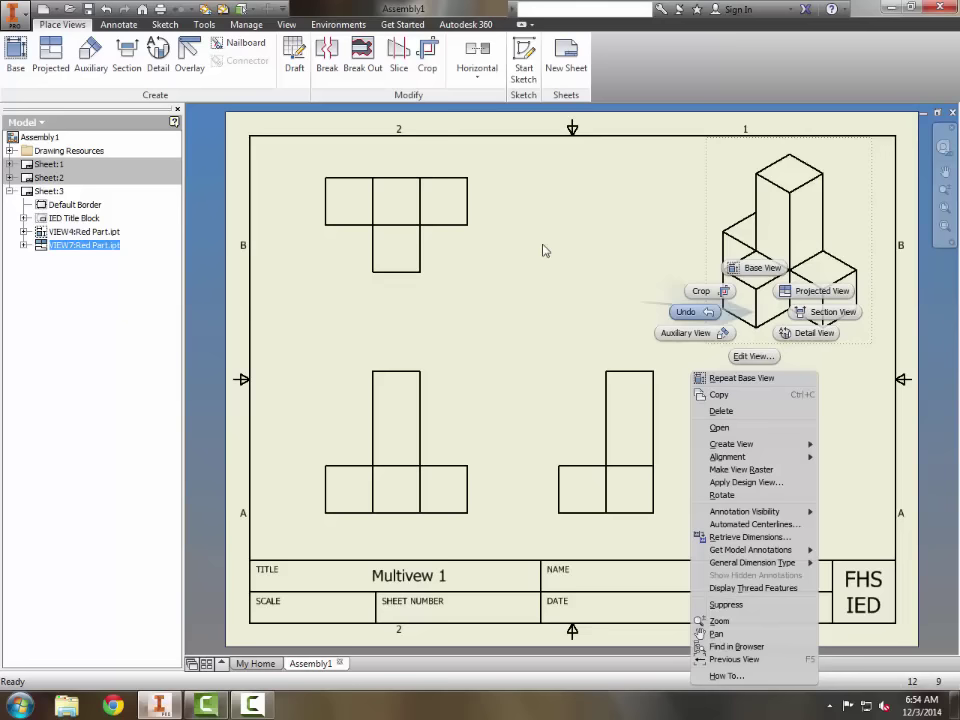
key("Escape")
right_click(736, 349)
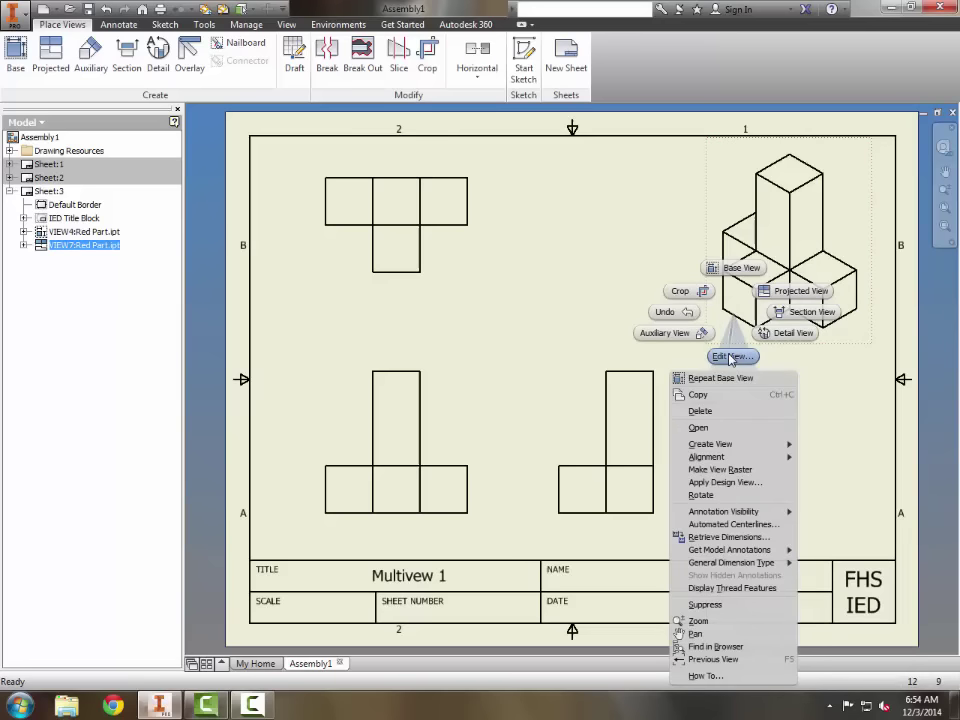
left_click(732, 356)
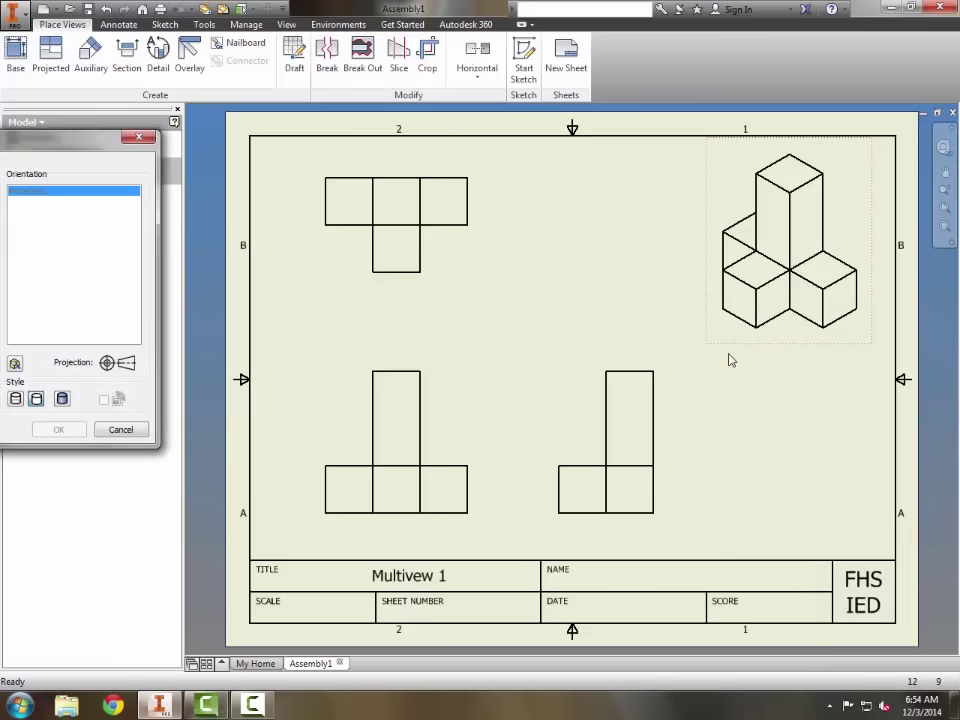
left_click(62, 399)
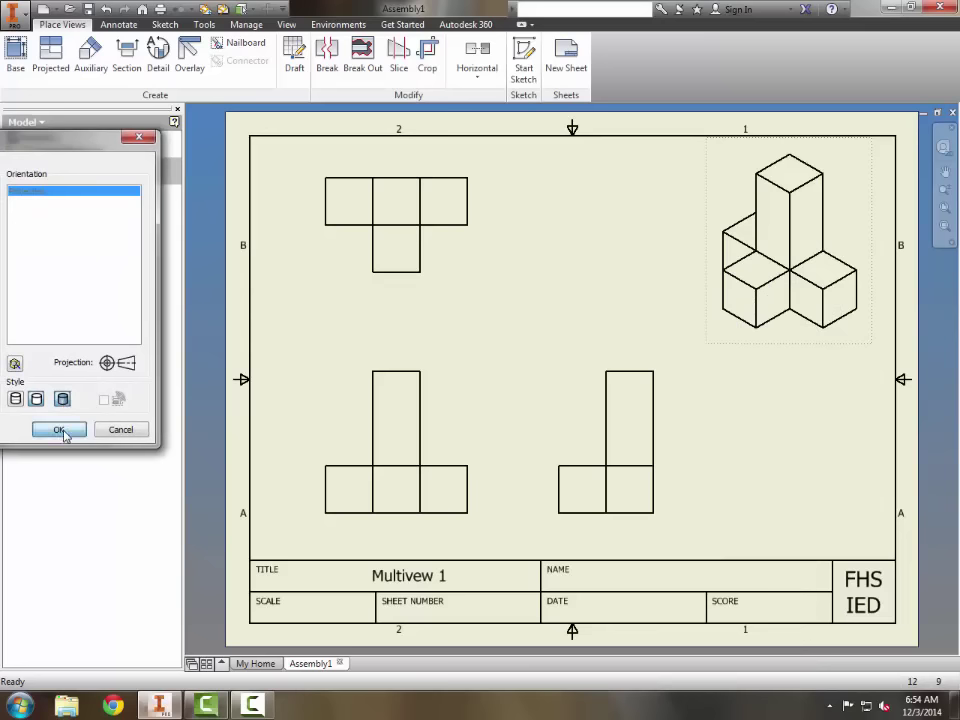
left_click(62, 432)
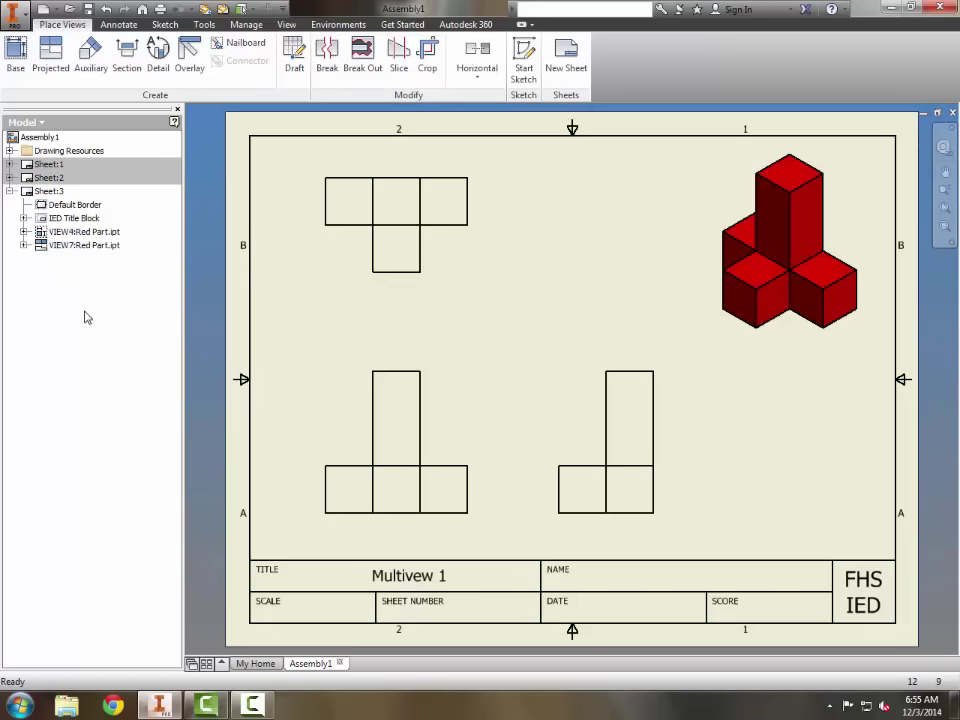
Save the drawing as Puzzle Cube Project.idw along with its assembly
left_click(14, 12)
left_click(46, 140)
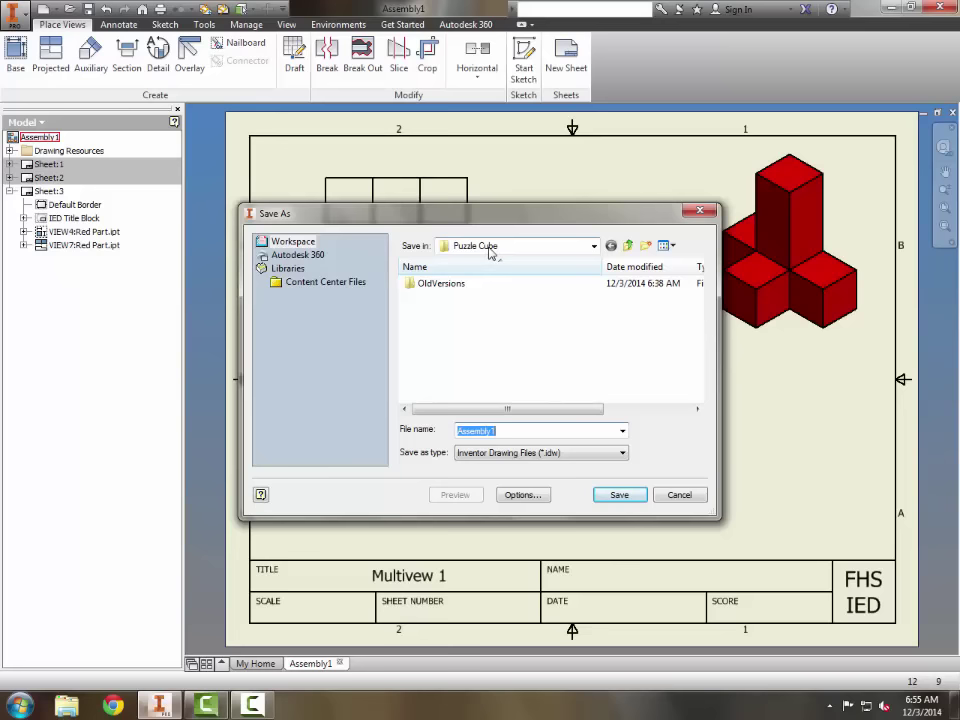
type("Puzzle Cu")
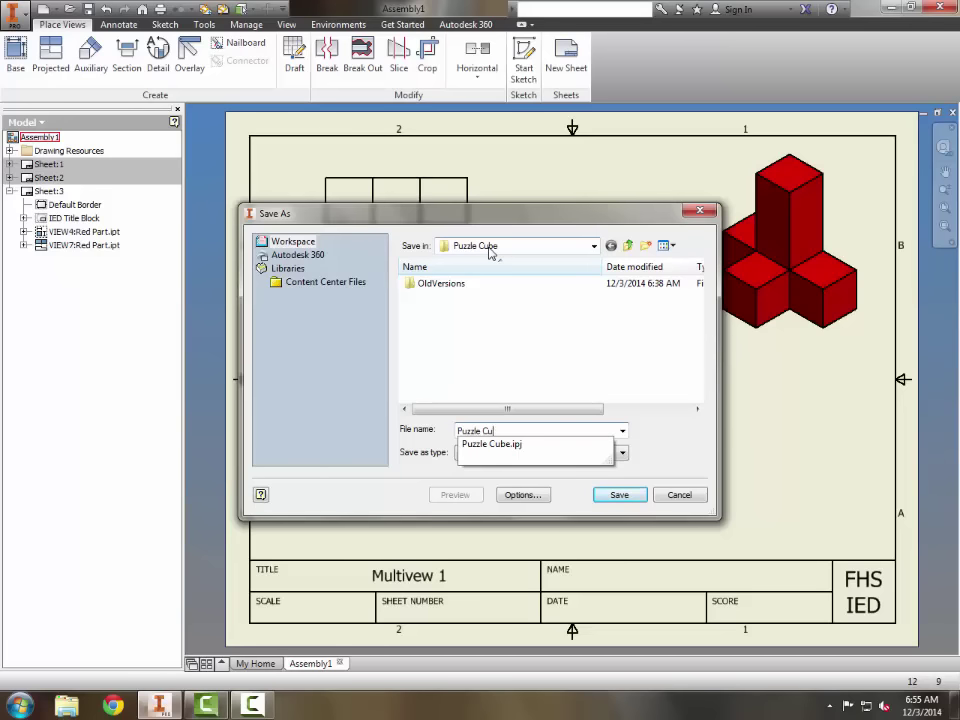
type("be Project")
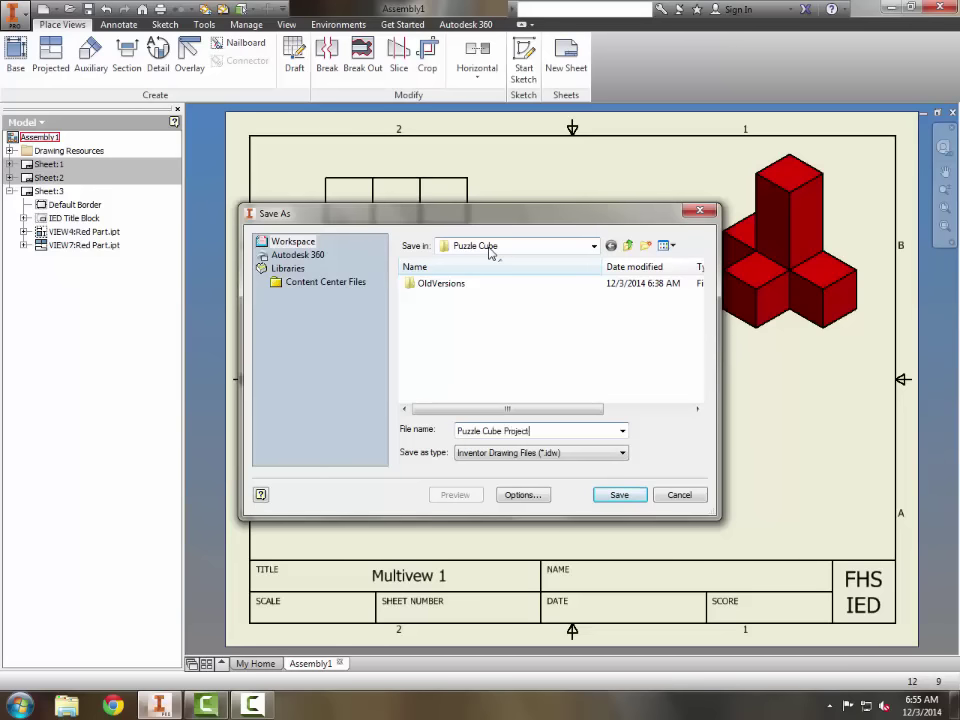
left_click(616, 496)
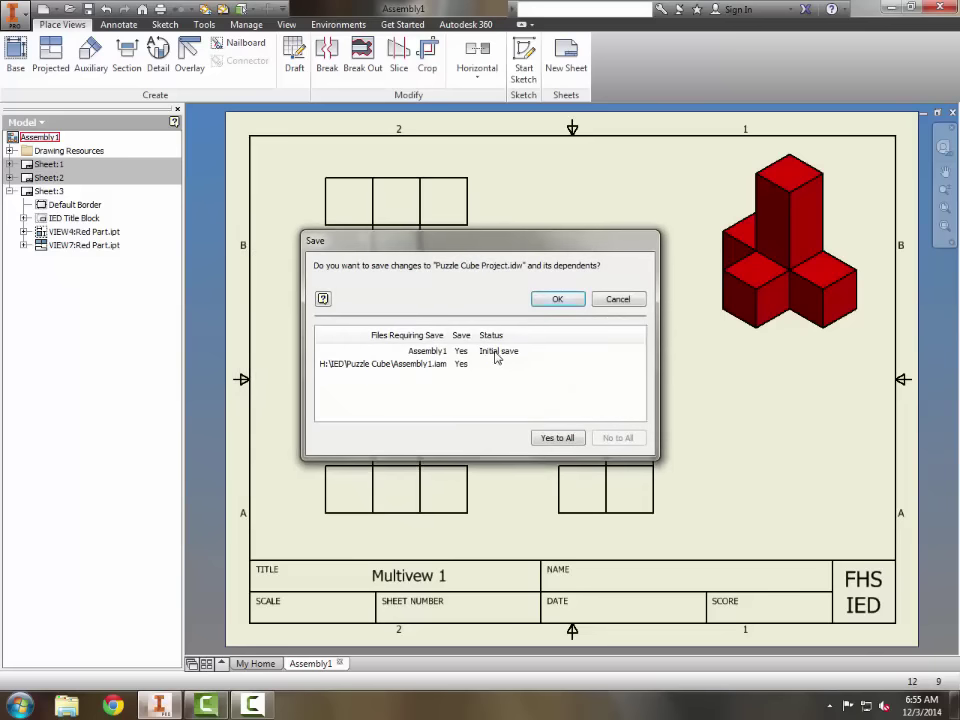
left_click(557, 299)
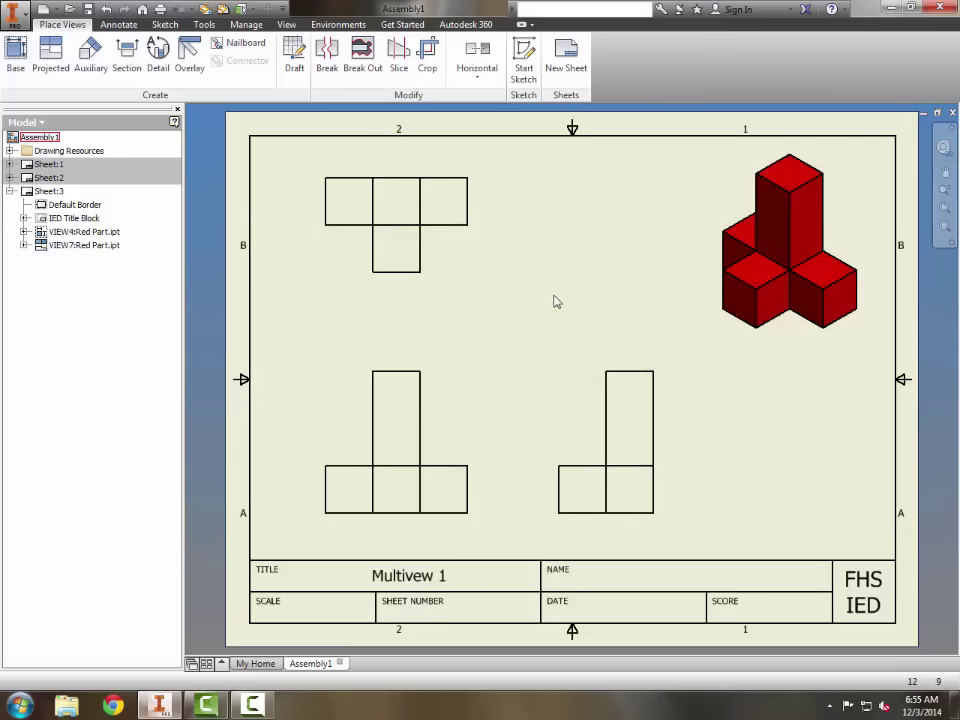